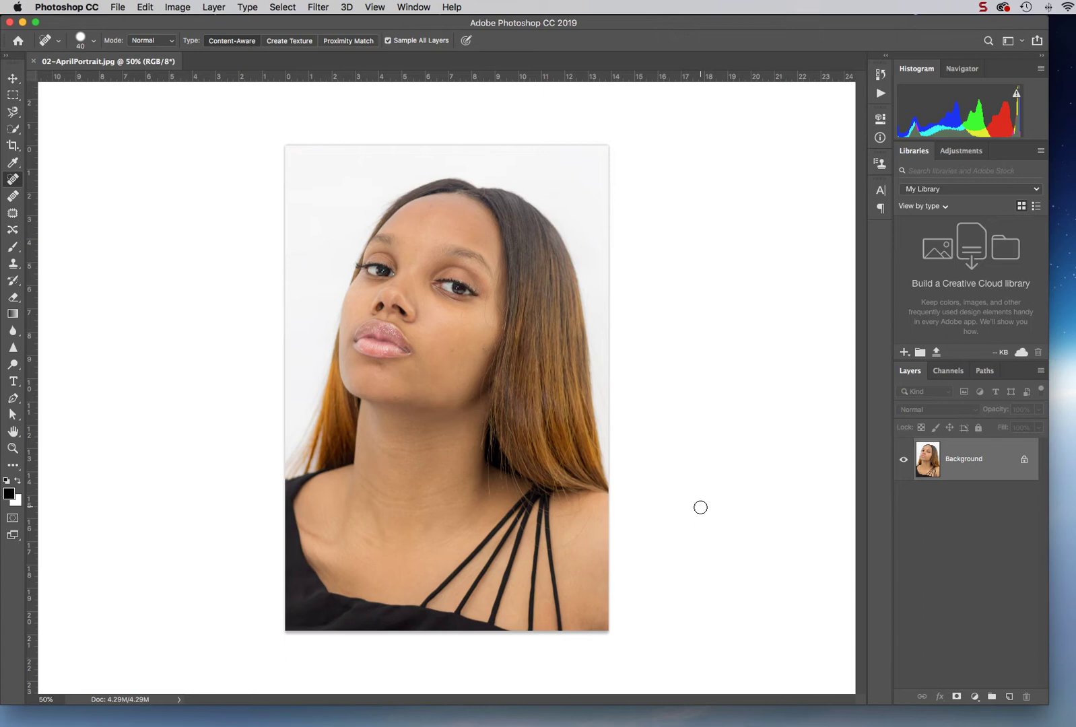
Duplicate the Background layer and name the copy "Retouch blemishes"
key(super+1)
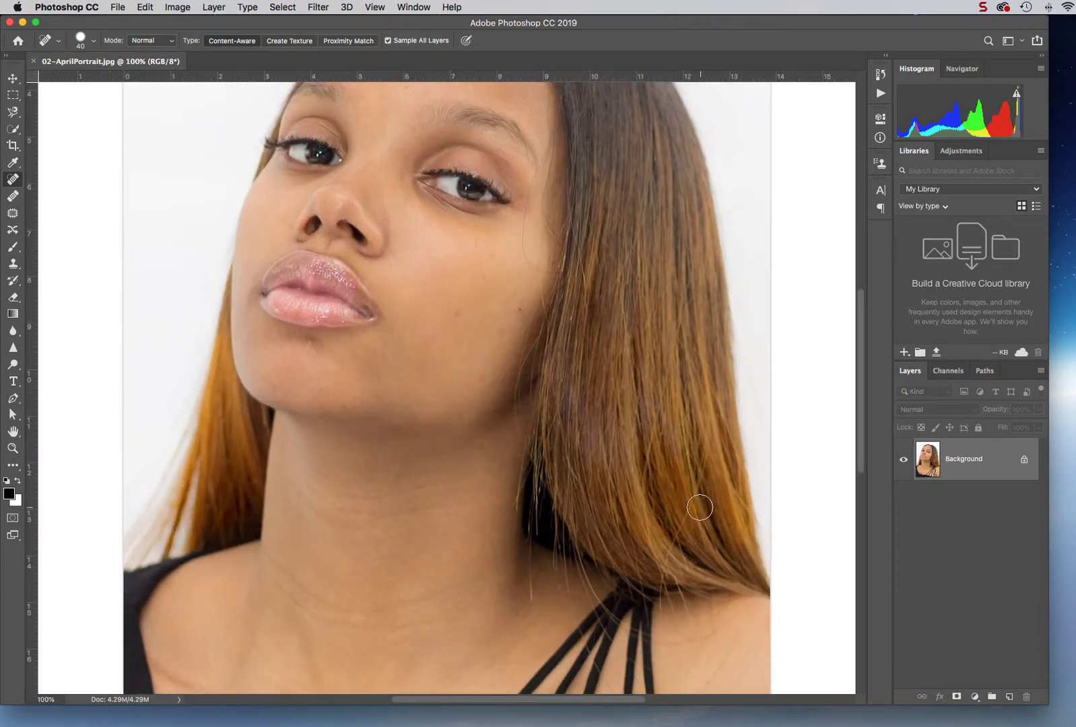
scroll(680, 478, up, 3)
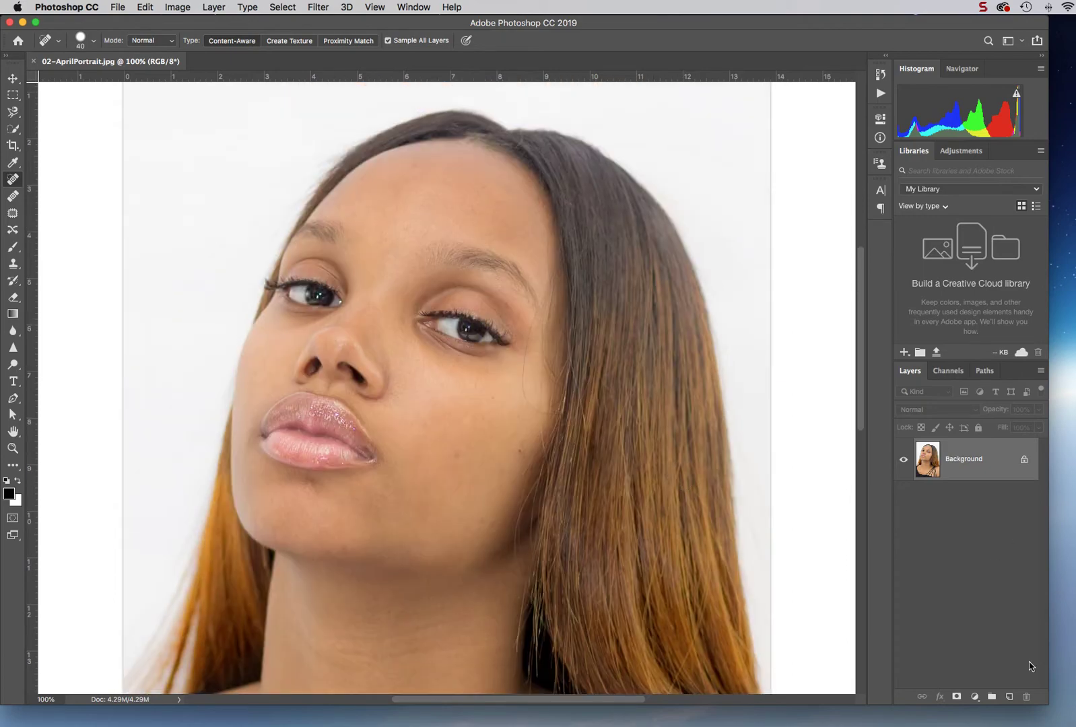
right_click(977, 459)
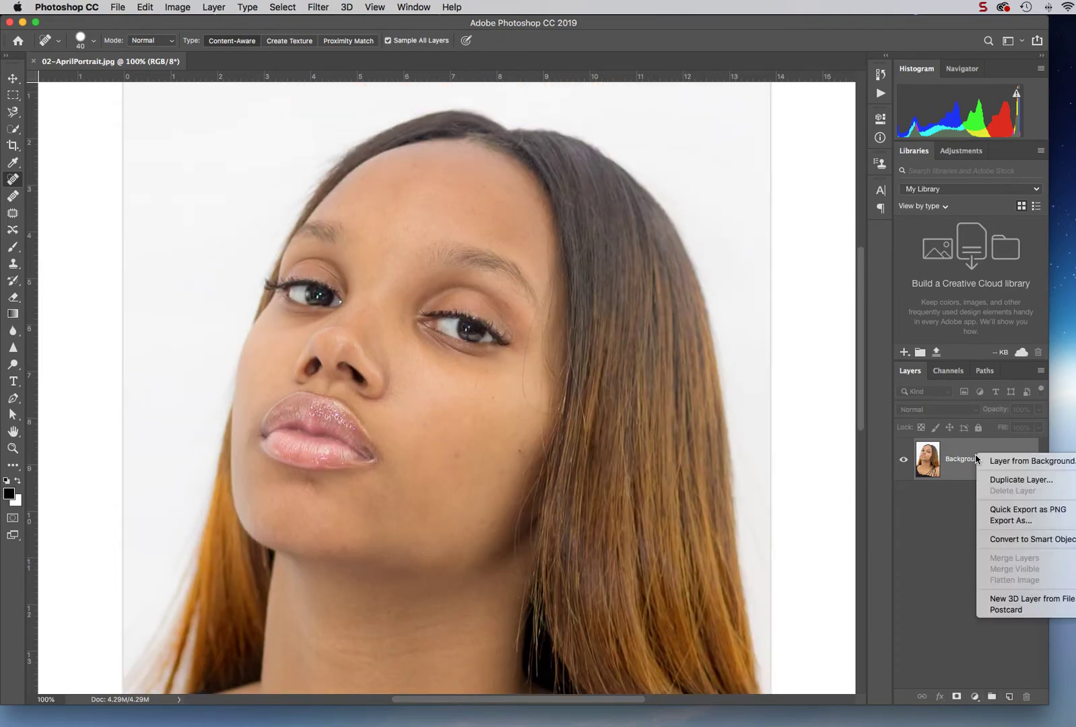
click(1008, 481)
text(Retouch)
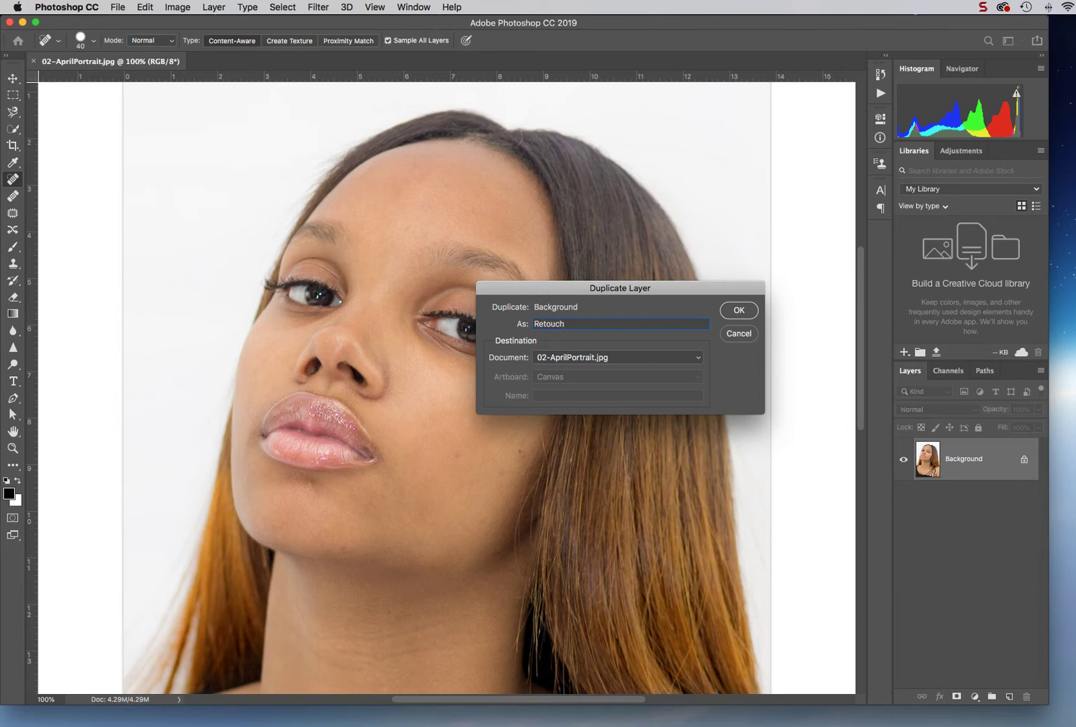
text( blem)
text(ishs)
text(shes)
key(Return)
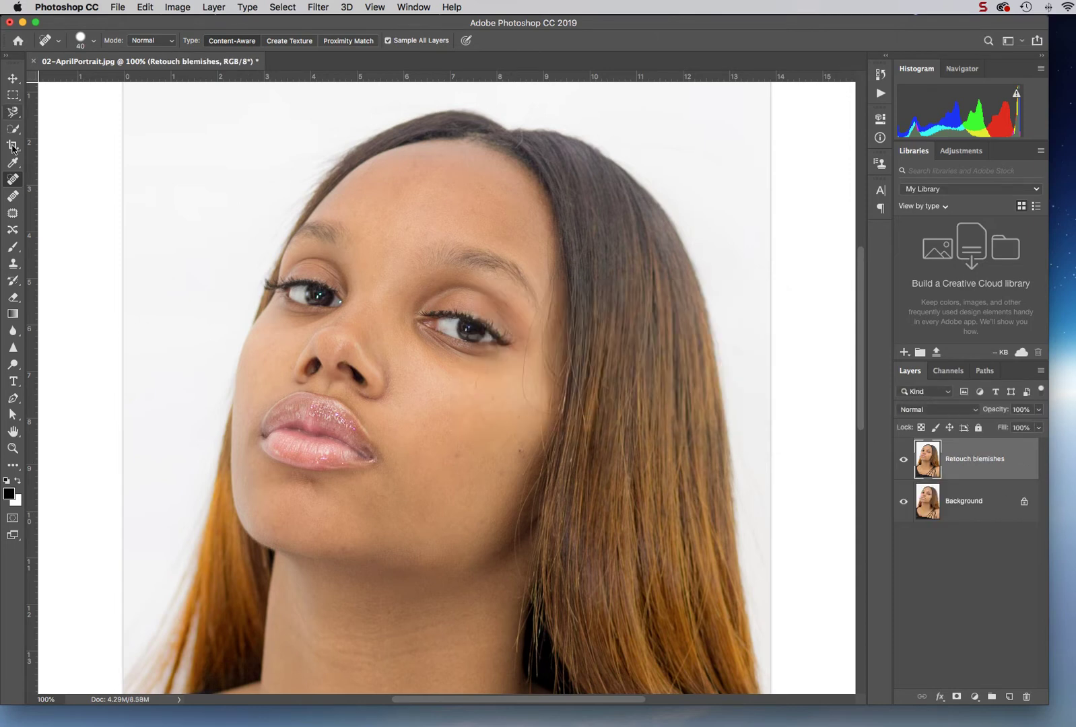
Remove the dark spots on the cheek, jaw and below the lips with a reduced Spot Healing Brush
key(bracketleft)
key(bracketleft)
click(519, 452)
click(492, 398)
key(bracketleft)
click(484, 524)
click(311, 484)
Heal the stray hairs along the face's hairline edge and the forehead spot with a 9 px Spot Healing Brush
key(bracketleft)
key(bracketleft)
mouse_move(530, 404)
mouse_down()
mouse_move(524, 350)
mouse_move(542, 293)
mouse_up()
drag(542, 430, 542, 450)
click(406, 230)
Duplicate the Retouch blemishes layer and name the copy "Retouch lines"
right_click(984, 458)
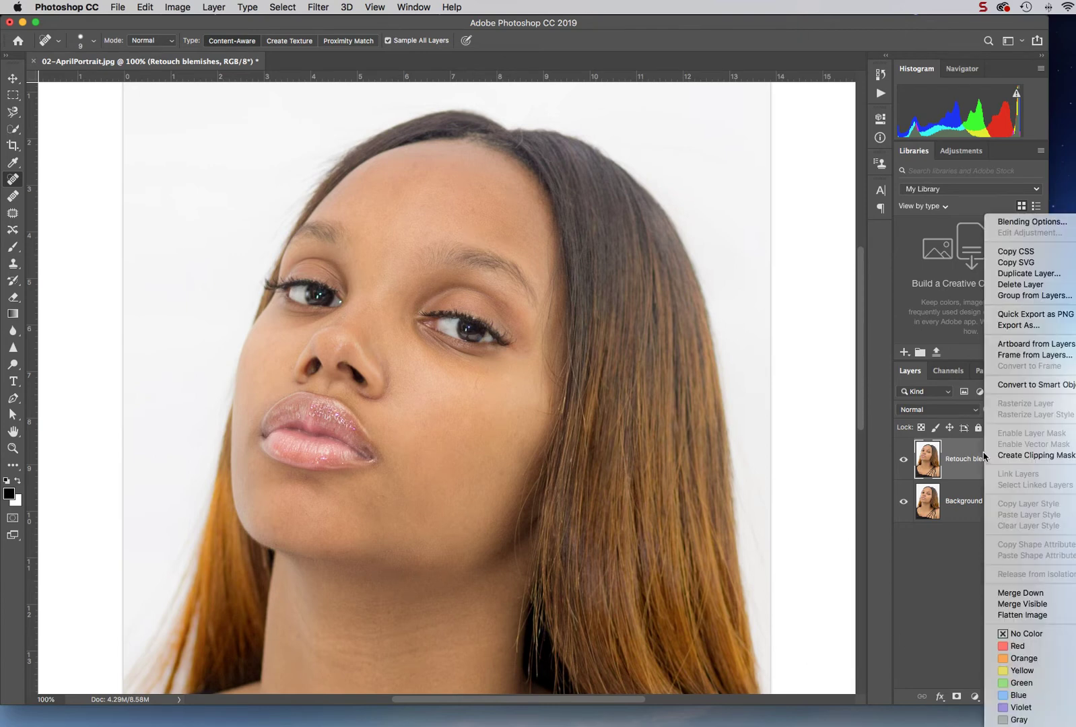
click(1013, 274)
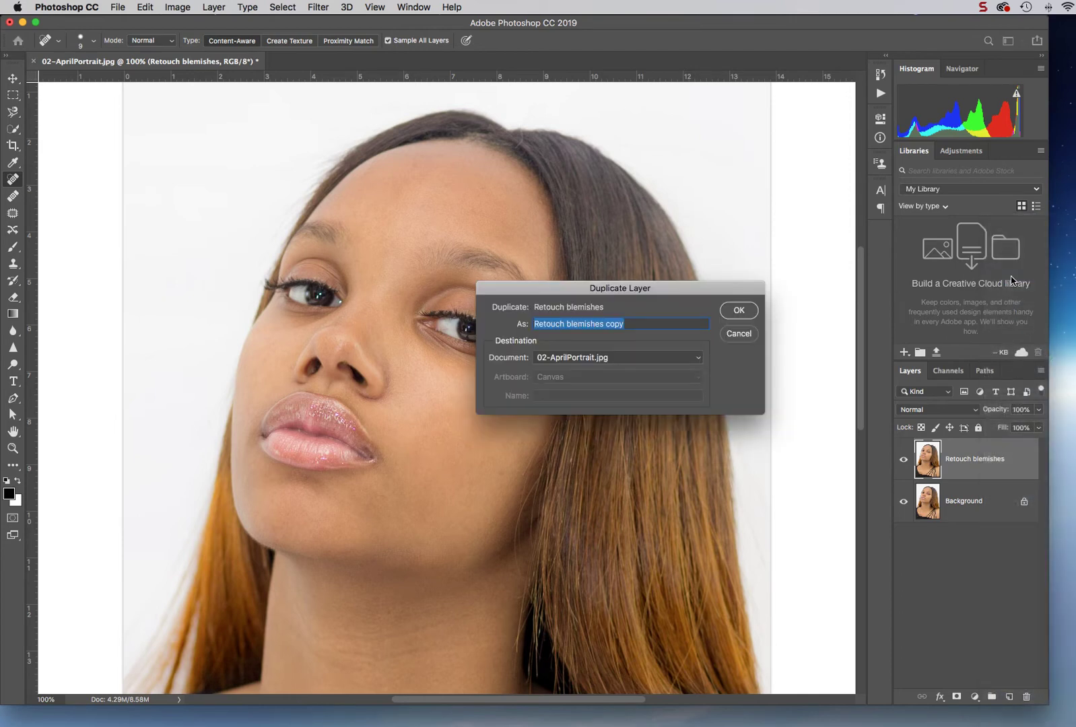
text(Retouch )
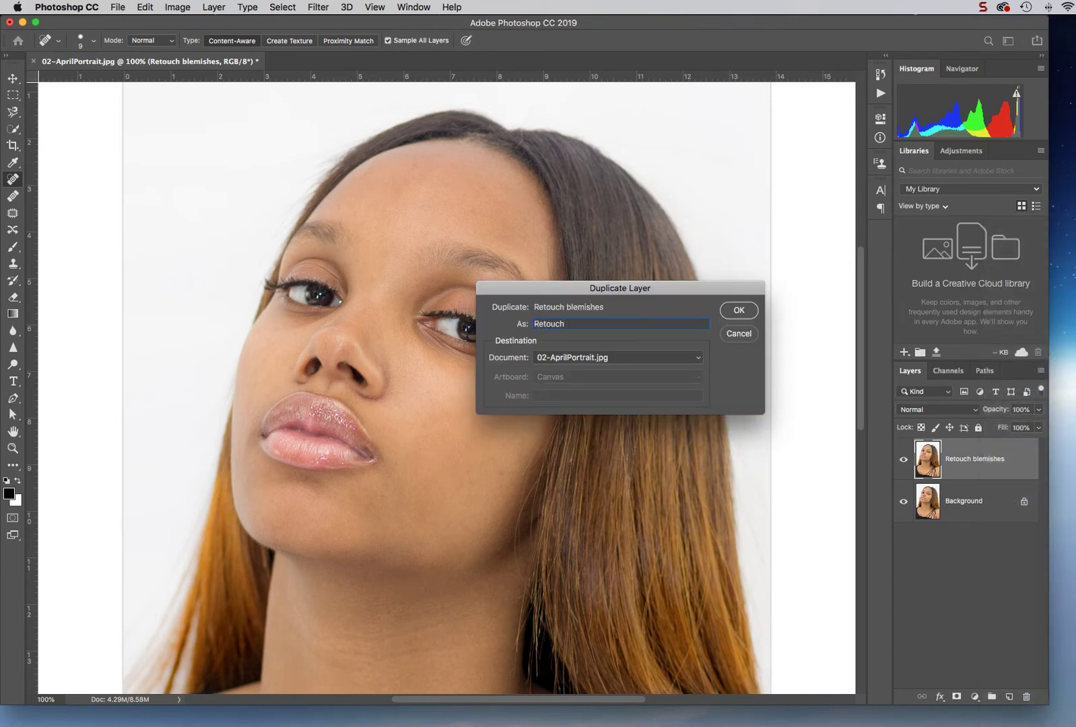
text(lines)
click(734, 313)
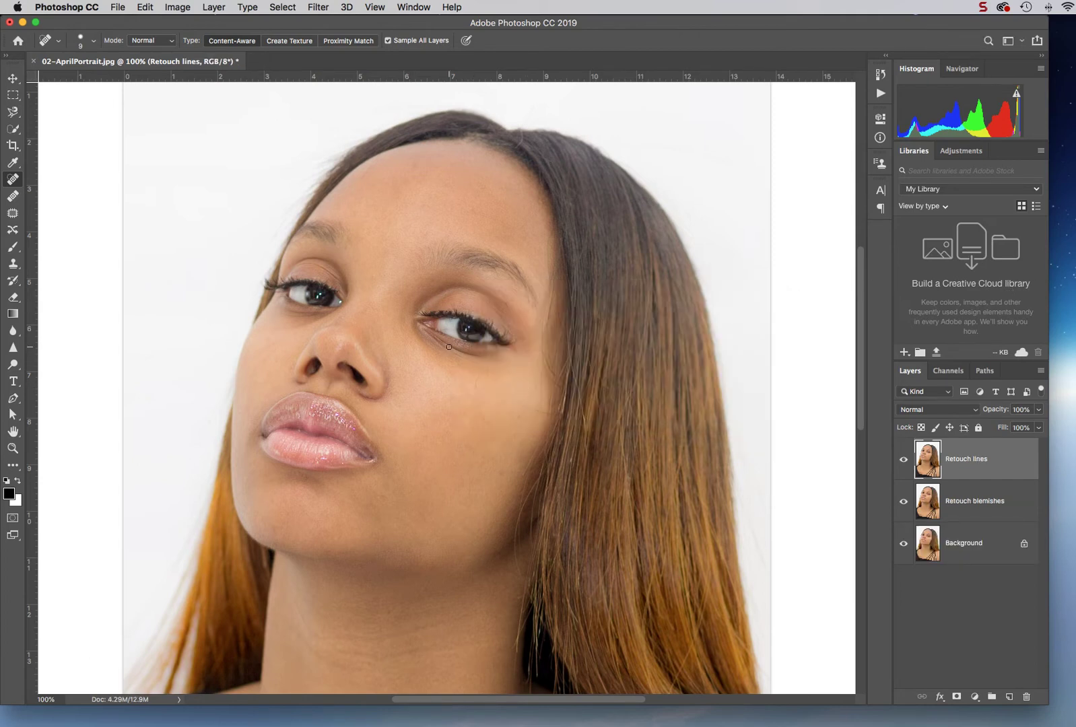
Heal the lines around both eyes with the 9 px Spot Healing Brush and the neck creases with a 15 px one
mouse_move(450, 347)
mouse_down()
mouse_move(481, 359)
mouse_move(426, 332)
mouse_move(467, 362)
mouse_up()
drag(333, 277, 301, 264)
scroll(457, 406, down, 3)
scroll(456, 406, down, 2)
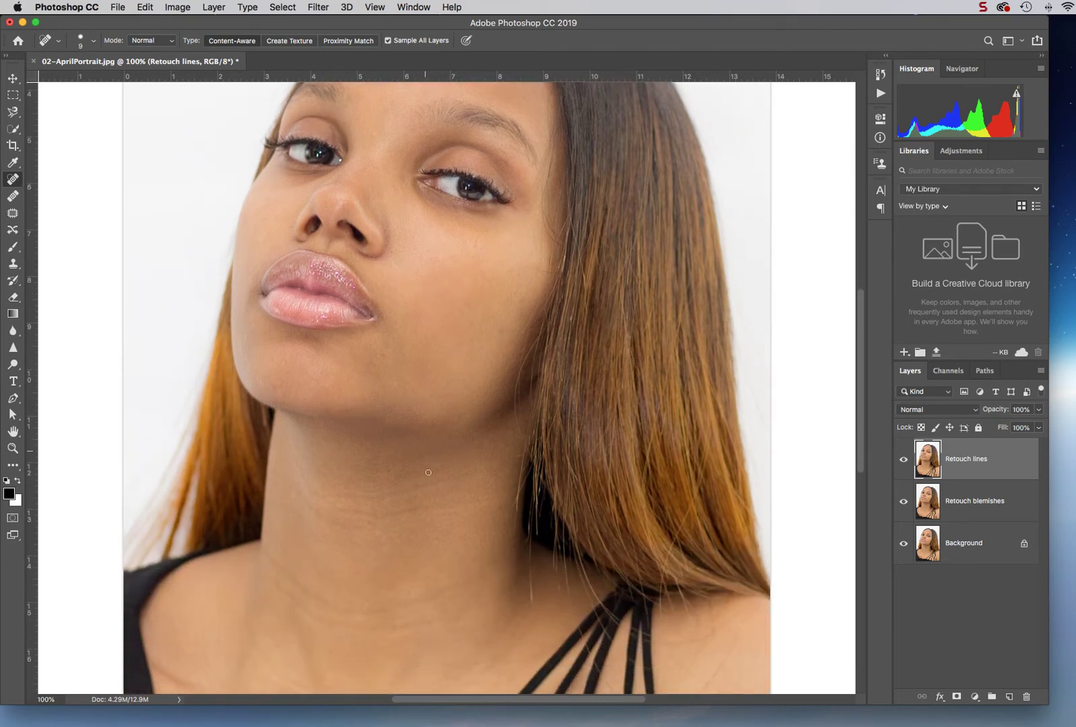
key(bracketright)
key(bracketright)
mouse_move(455, 477)
mouse_down()
mouse_move(345, 498)
mouse_move(366, 514)
mouse_move(437, 510)
mouse_up()
mouse_move(269, 553)
mouse_down()
mouse_move(345, 609)
mouse_move(400, 608)
mouse_move(459, 583)
mouse_up()
mouse_move(289, 597)
mouse_down()
mouse_move(348, 627)
mouse_move(437, 624)
mouse_up()
mouse_move(347, 515)
mouse_down()
mouse_move(300, 475)
mouse_move(290, 449)
mouse_up()
mouse_move(367, 530)
mouse_down()
mouse_move(324, 517)
mouse_move(285, 477)
mouse_up()
Lower the opacity of the Retouch lines layer to 59%
click(1039, 410)
drag(1036, 425, 1015, 430)
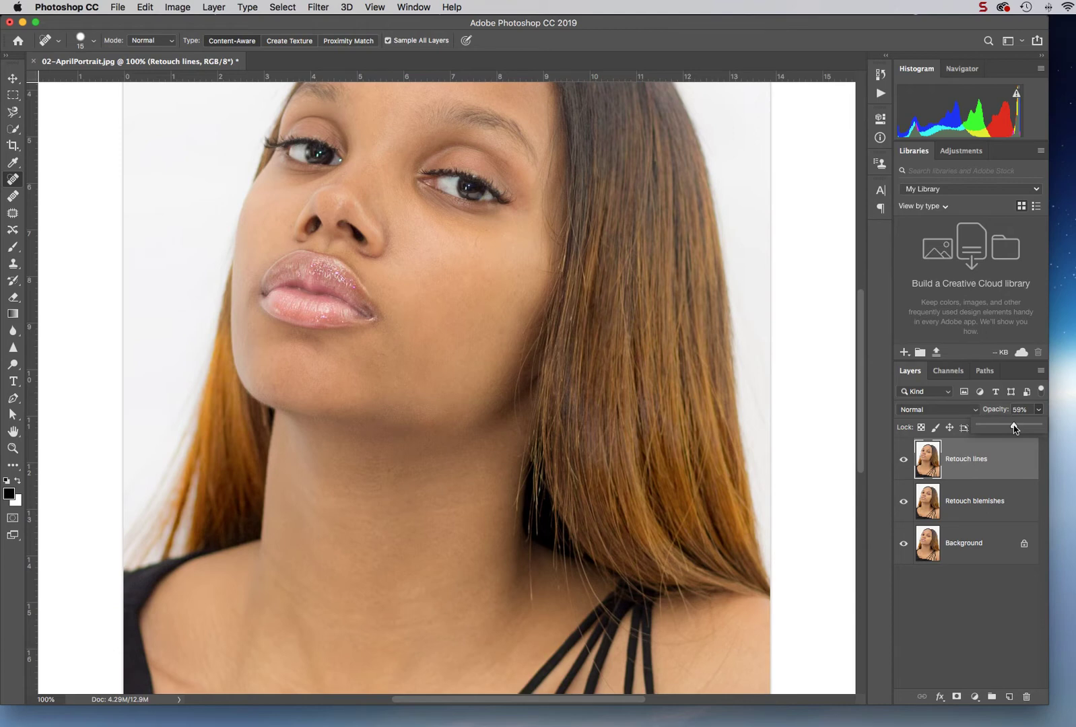
click(1041, 412)
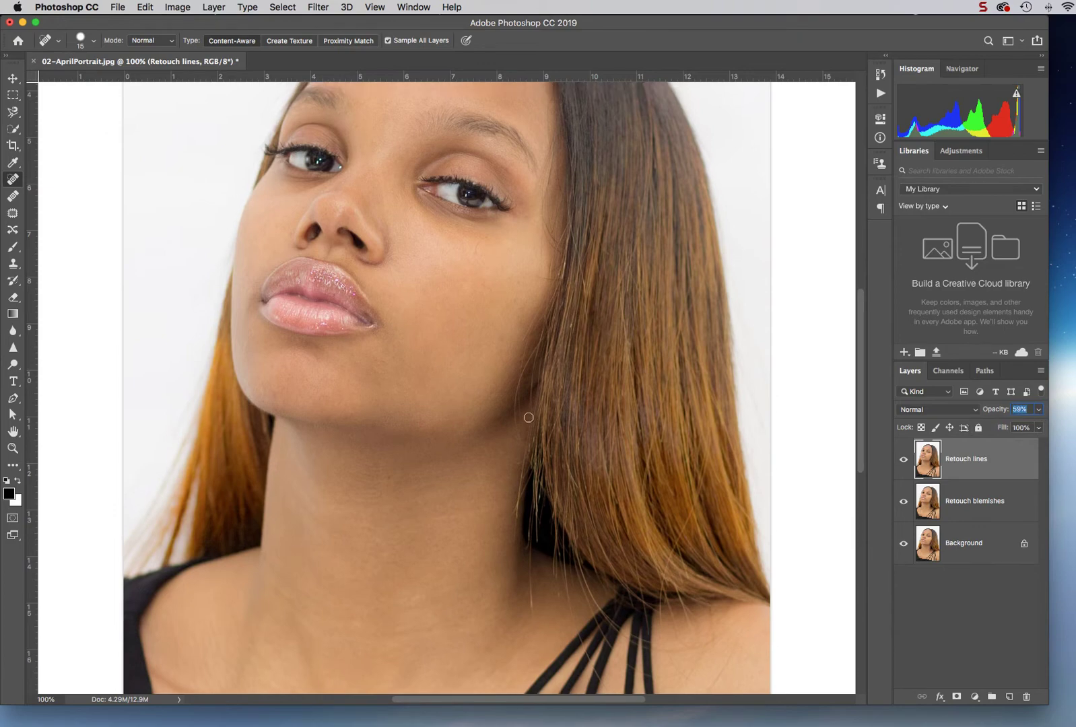
Merge all visible layers into a new layer above the existing ones and name it "Composite"
scroll(528, 418, up, 5)
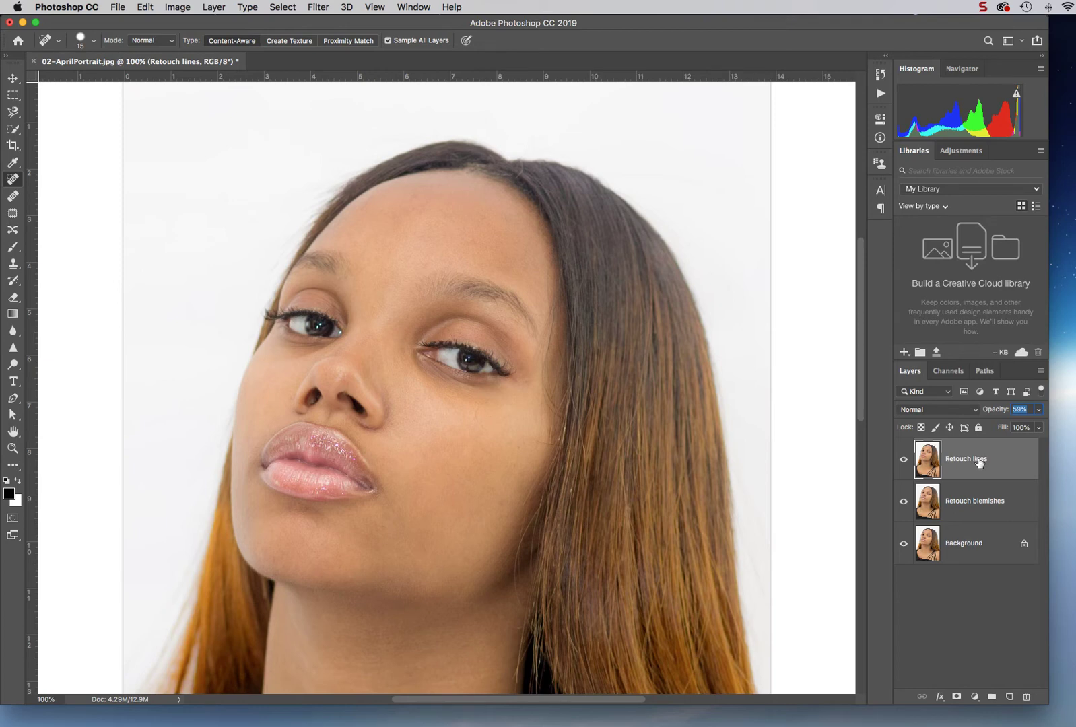
click(1040, 371)
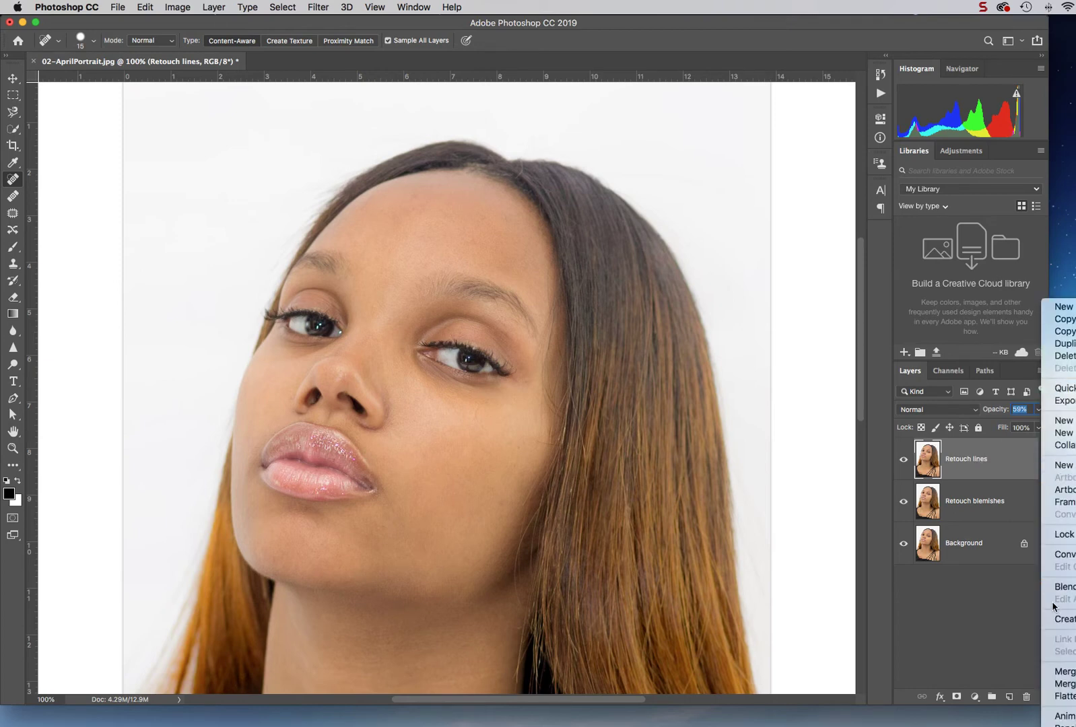
alt+click(1063, 684)
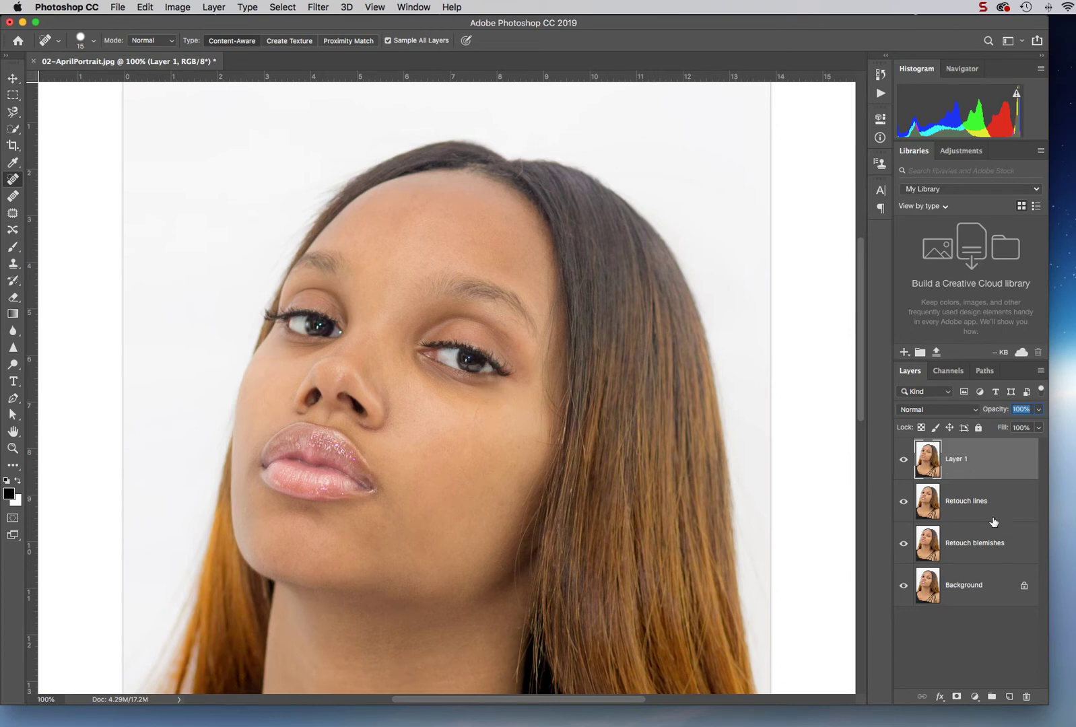
double_click(959, 463)
key(Return)
Configure Quick Mask to show selected areas in red at 50% opacity and enter Quick Mask mode on the Composite layer
click(12, 519)
double_click(12, 519)
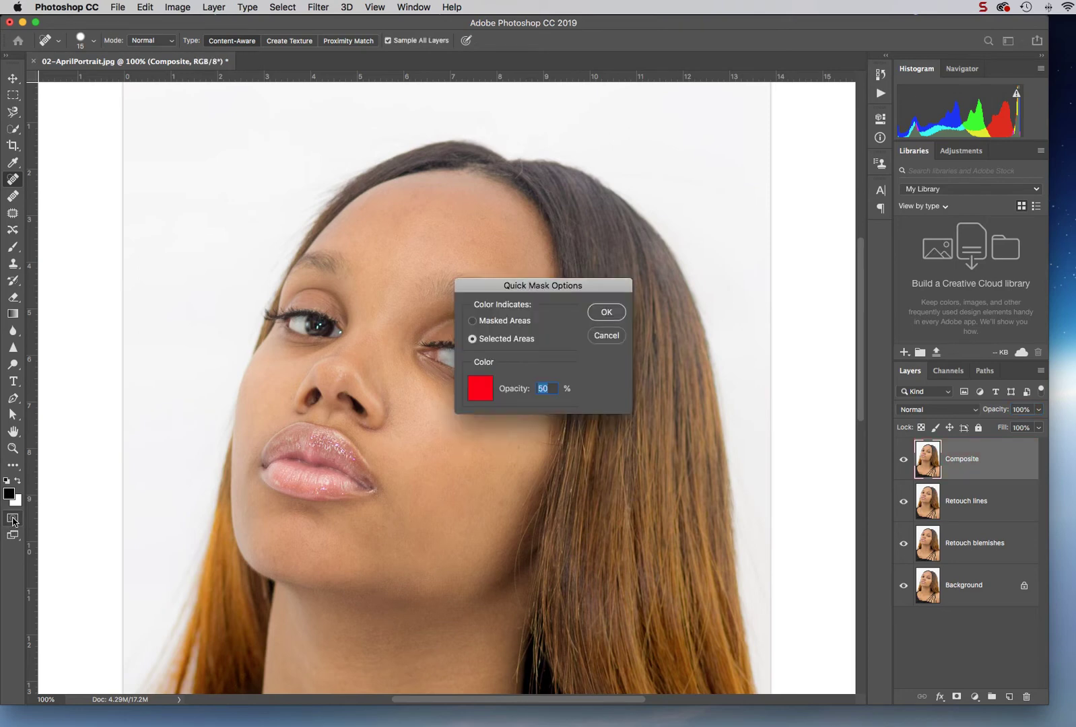
click(608, 311)
click(13, 519)
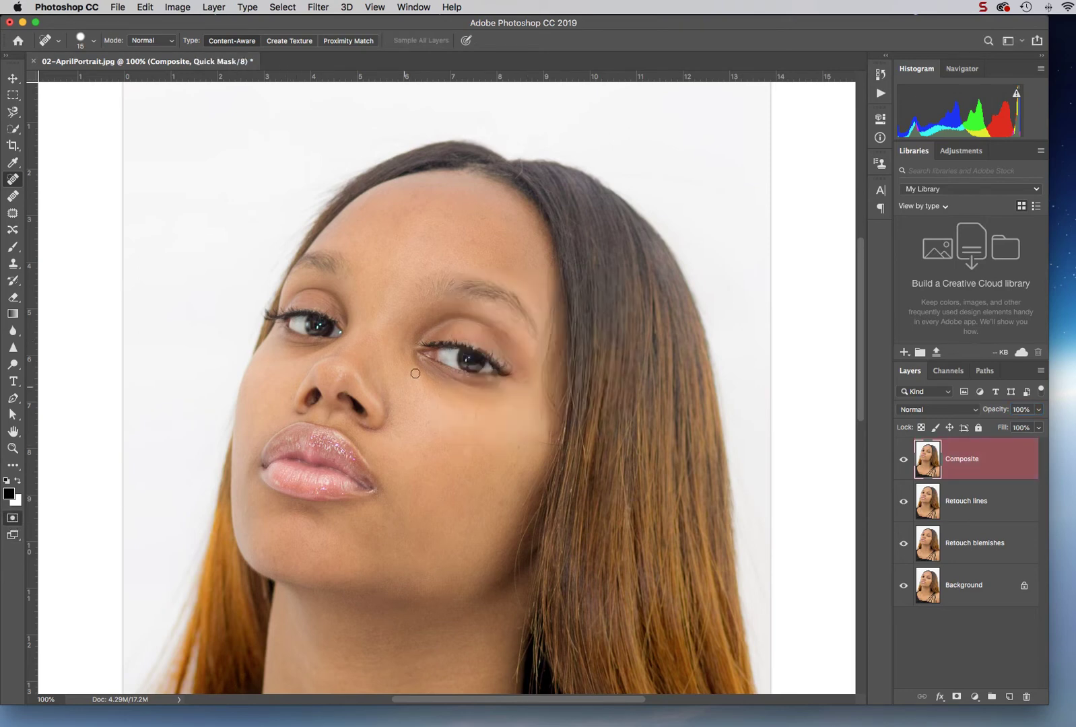
Switch to the Brush tool and set its size to 175 px
key(bracketright)
key(bracketright)
key(bracketright)
key(bracketright)
key(bracketright)
key(bracketright)
key(bracketright)
key(bracketright)
key(bracketright)
click(13, 246)
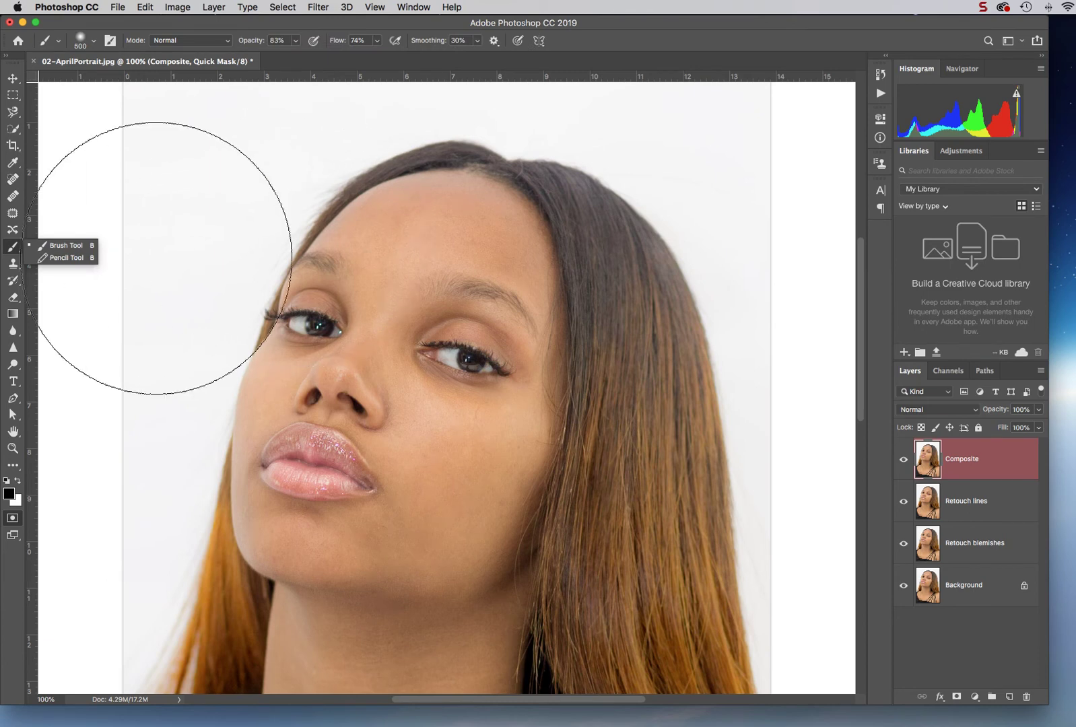
click(94, 249)
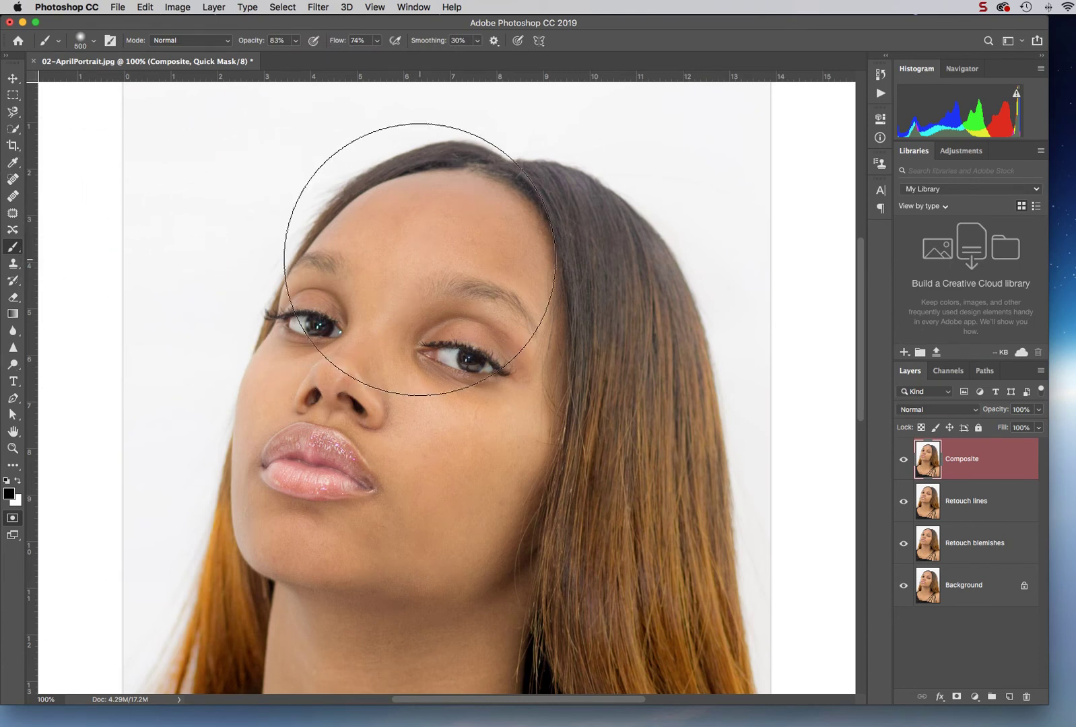
key(bracketleft)
key(bracketleft)
key(bracketleft)
key(bracketleft)
key(bracketleft)
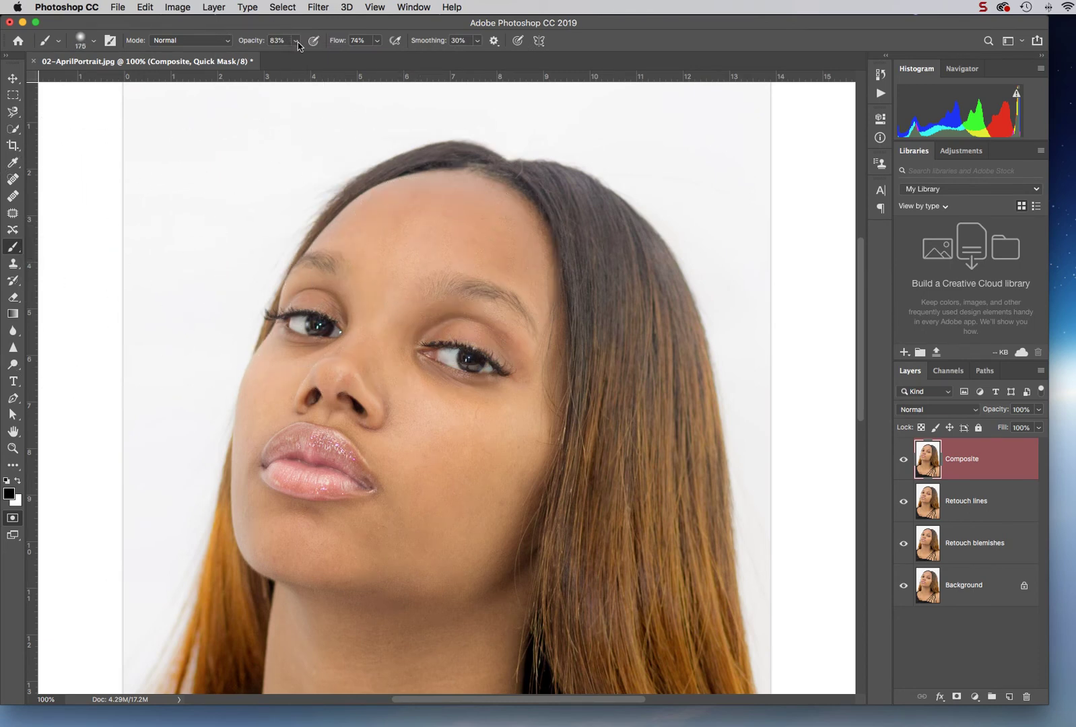
Set the brush's opacity and flow to 100%
click(297, 42)
drag(296, 59, 312, 59)
click(377, 40)
drag(378, 56, 413, 64)
Paint the quick mask over the entire face, adjusting the brush's hardness partway, and convert the mask into a selection
mouse_move(444, 203)
mouse_down()
mouse_move(379, 235)
mouse_move(338, 272)
mouse_move(278, 385)
mouse_move(269, 444)
mouse_up()
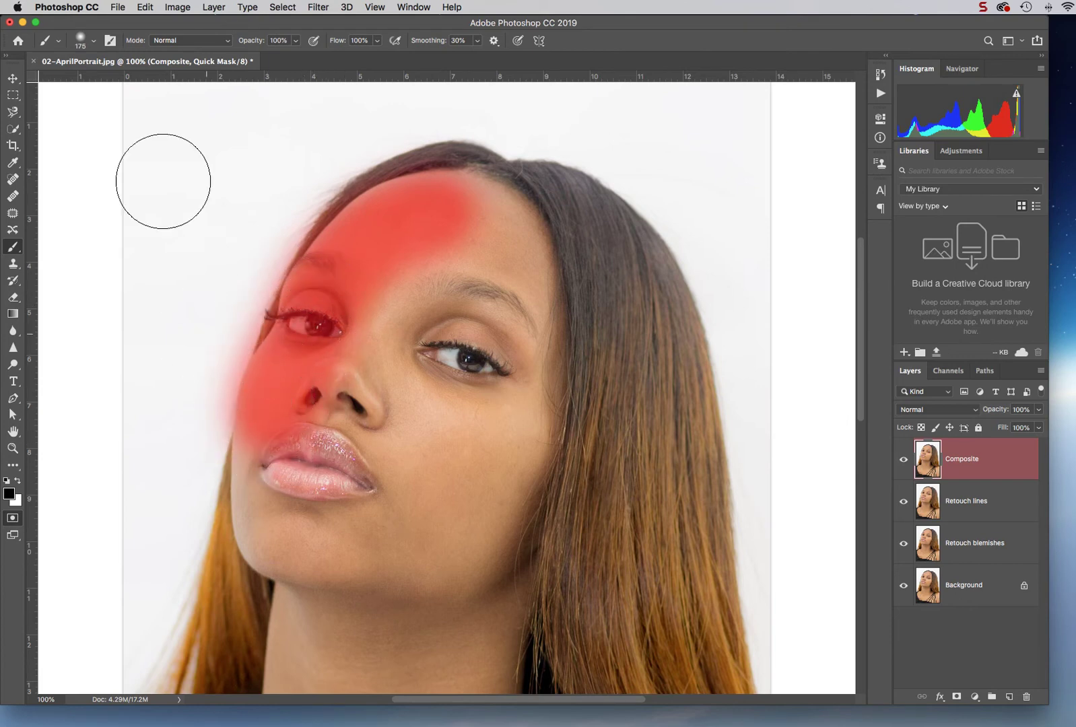
click(93, 42)
click(132, 109)
click(95, 42)
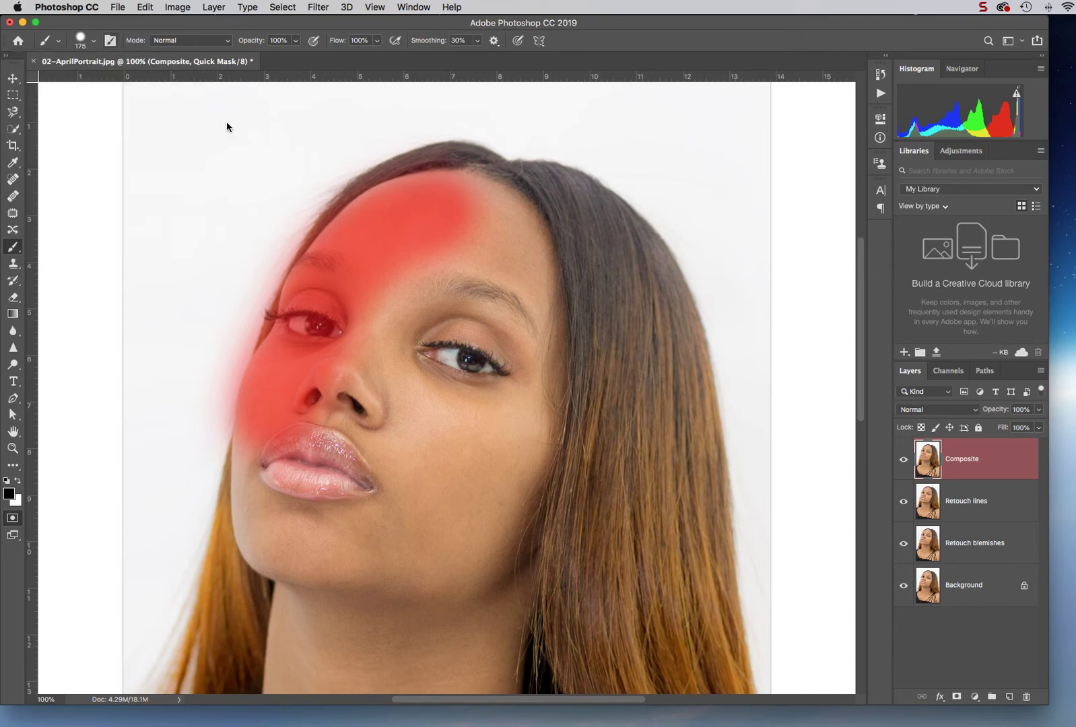
mouse_move(394, 228)
mouse_down()
mouse_move(465, 211)
mouse_move(499, 227)
mouse_move(512, 253)
mouse_move(515, 450)
mouse_move(497, 523)
mouse_move(472, 561)
mouse_move(361, 565)
mouse_move(293, 538)
mouse_move(273, 516)
mouse_move(289, 405)
mouse_move(316, 332)
mouse_move(366, 248)
mouse_move(420, 221)
mouse_up()
mouse_move(612, 344)
mouse_down()
mouse_move(532, 305)
mouse_move(460, 288)
mouse_move(406, 342)
mouse_move(356, 469)
mouse_move(377, 503)
mouse_move(448, 408)
mouse_move(459, 326)
mouse_up()
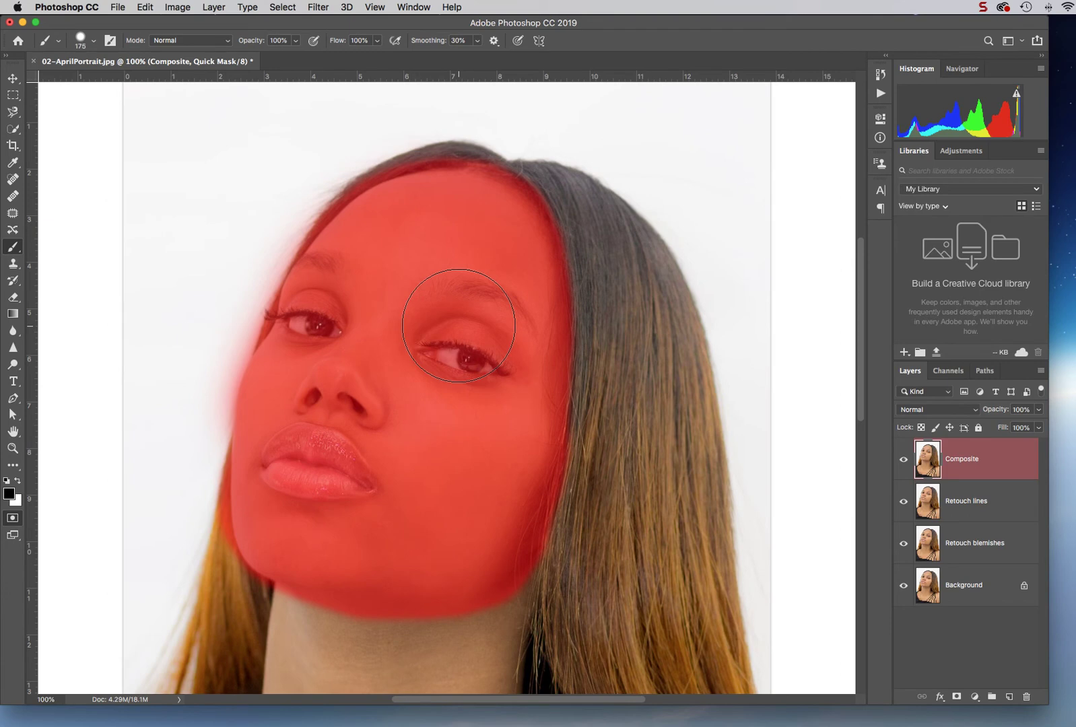
click(12, 519)
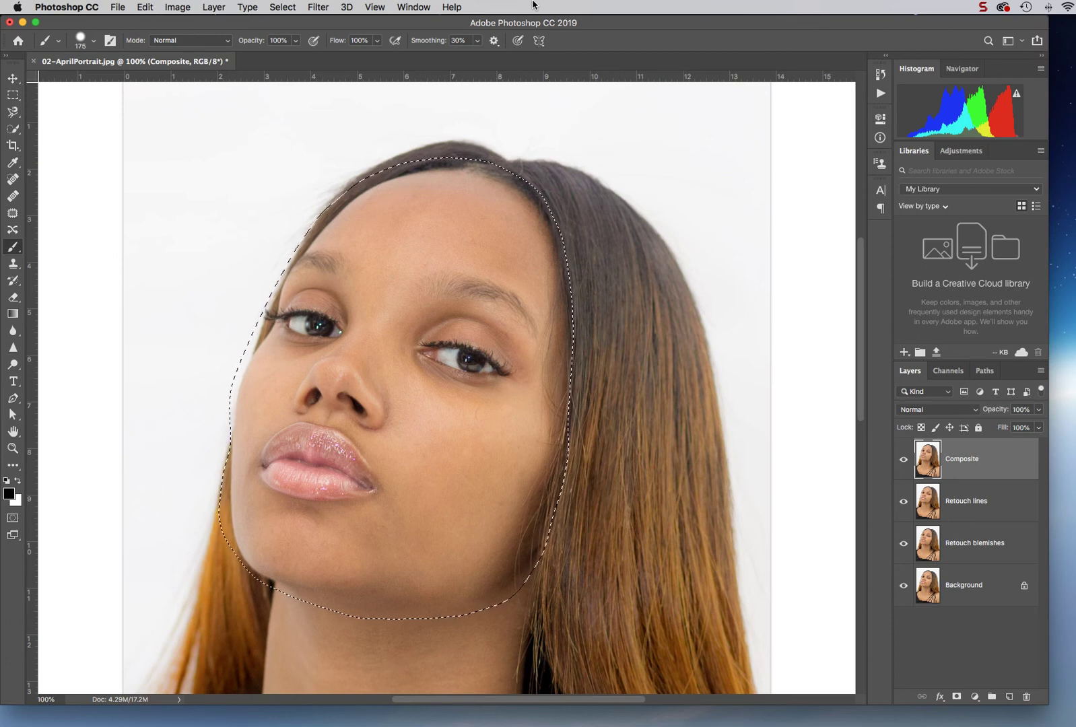
Copy the selected face from Composite to a new layer and name it "Skin smoothing"
key(super+j)
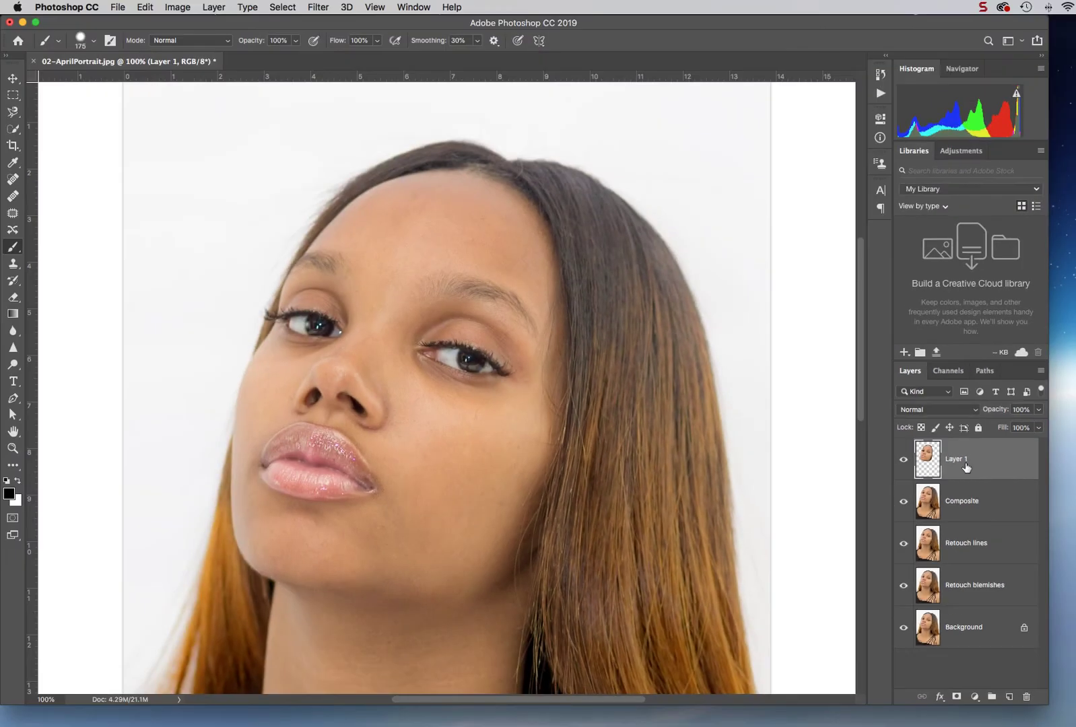
double_click(960, 460)
text(Skin smoothing)
key(Return)
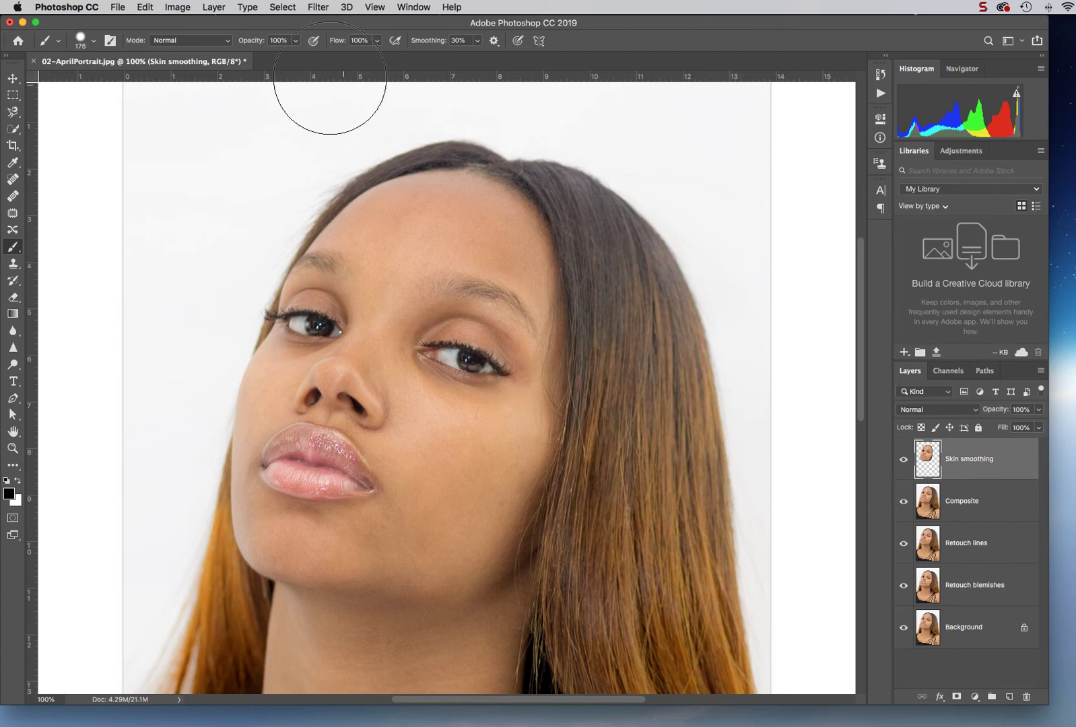
Apply a Gaussian Blur with a 5.2-pixel radius to the Skin smoothing layer
click(319, 8)
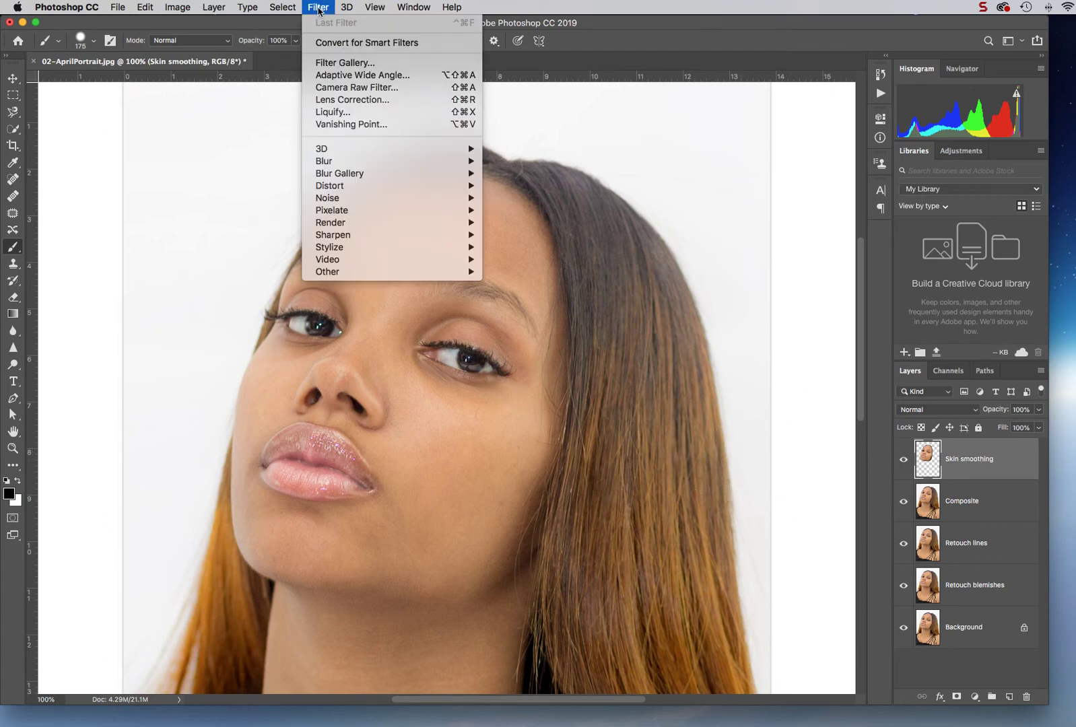
mouse_move(341, 165)
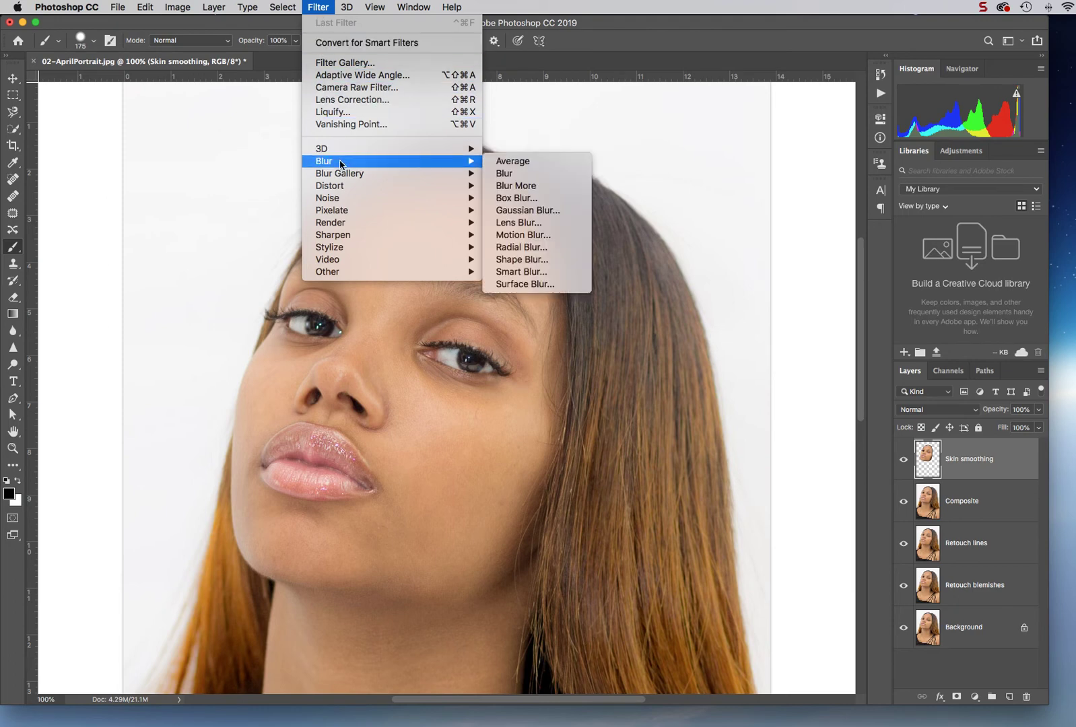
click(561, 213)
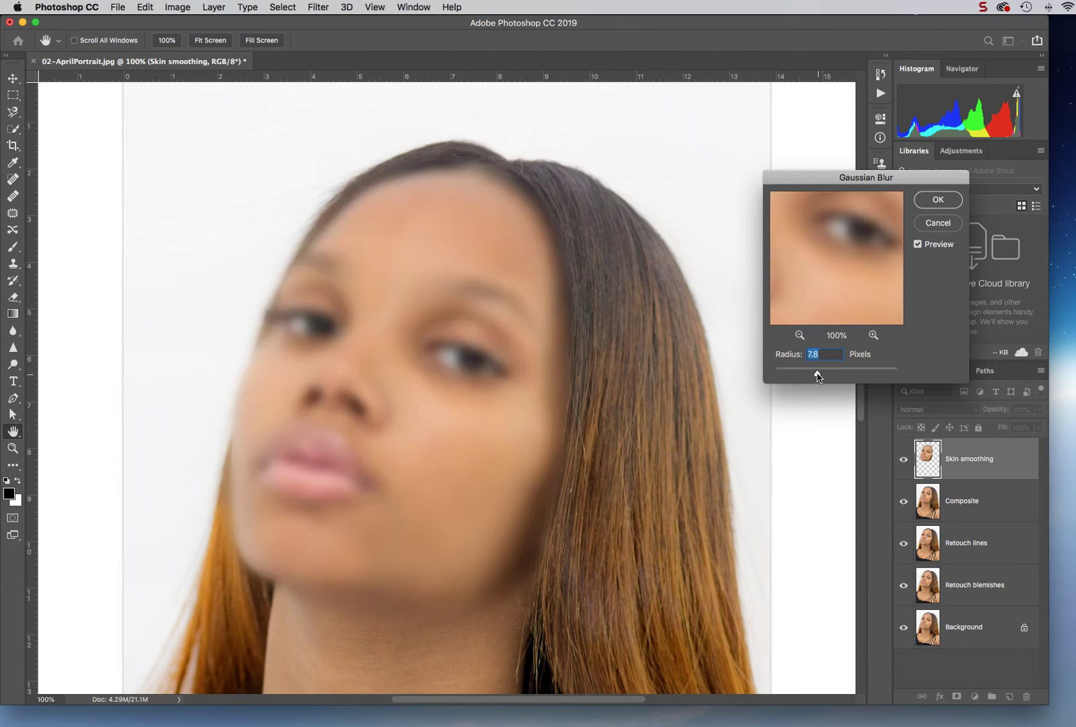
mouse_move(818, 376)
mouse_down()
mouse_move(789, 375)
mouse_move(809, 376)
mouse_up()
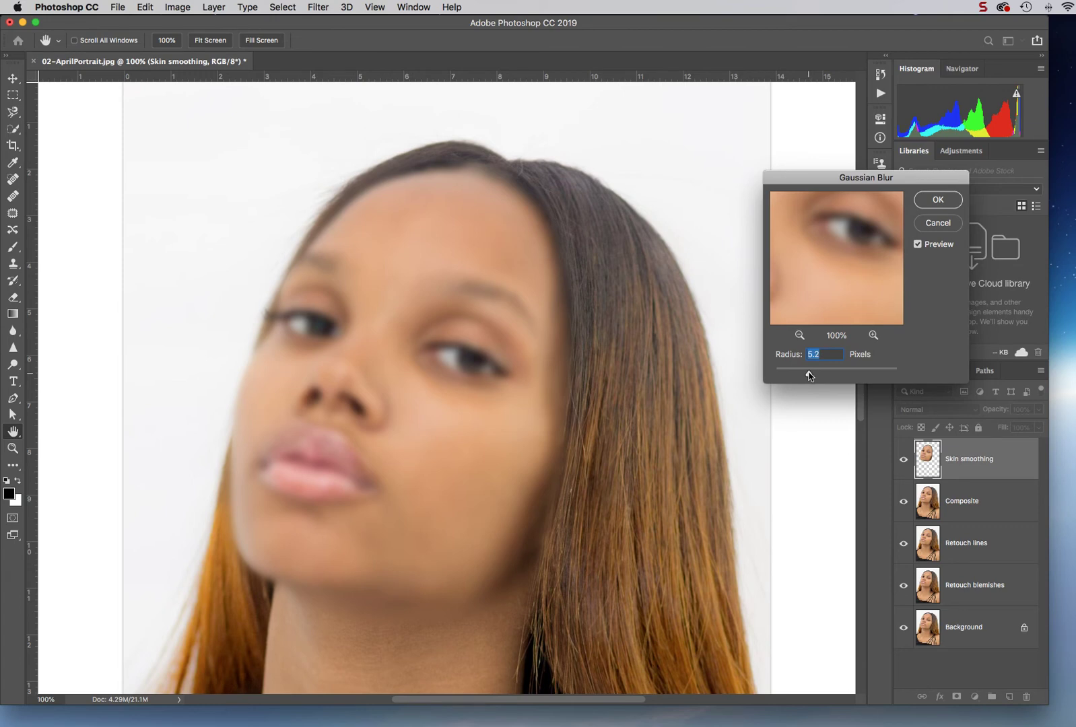
click(938, 201)
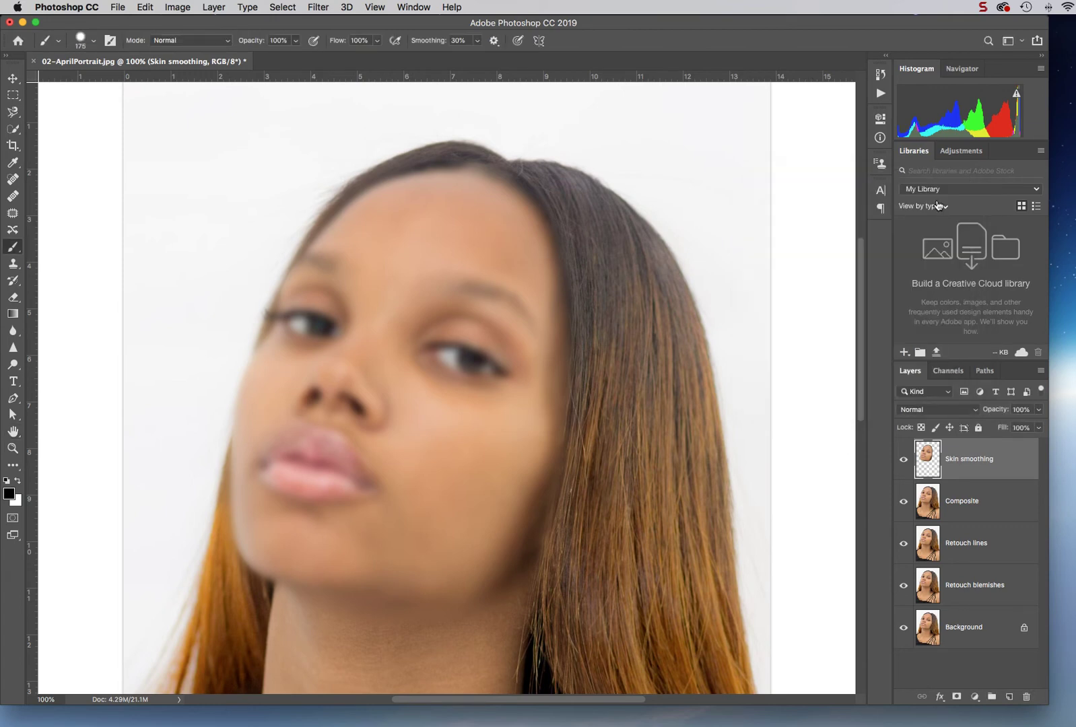
Set the Skin smoothing layer's opacity to 25% and compare the face with that layer hidden and shown
click(1039, 412)
drag(1041, 429, 1011, 429)
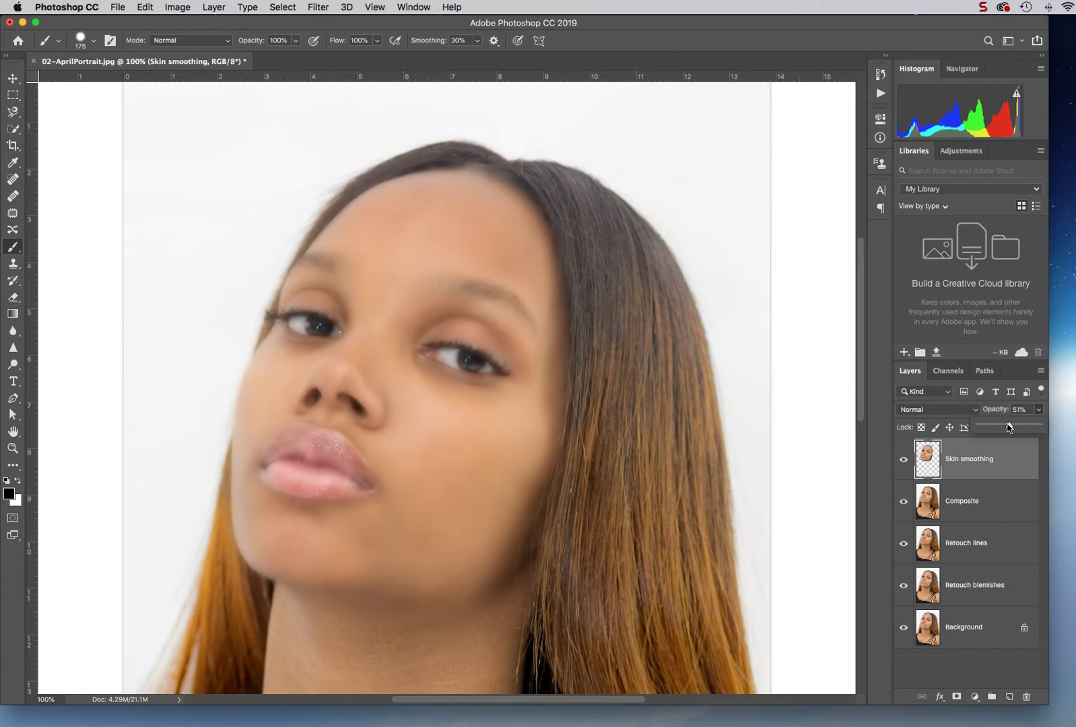
drag(1009, 428, 997, 430)
click(1040, 413)
click(903, 461)
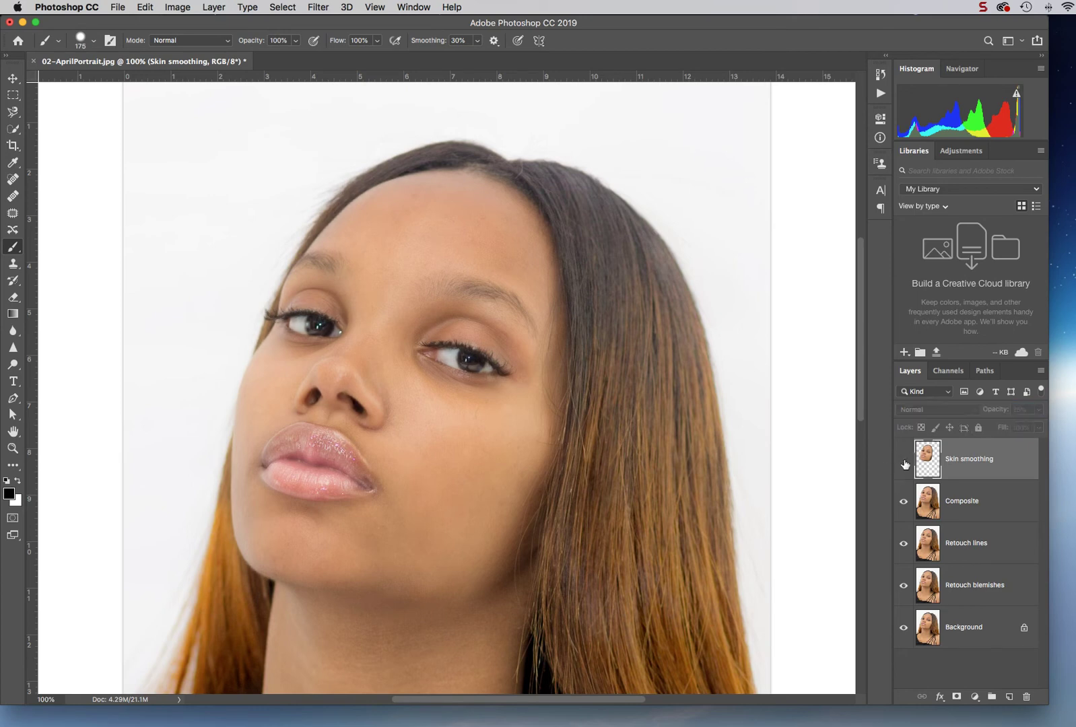
click(904, 462)
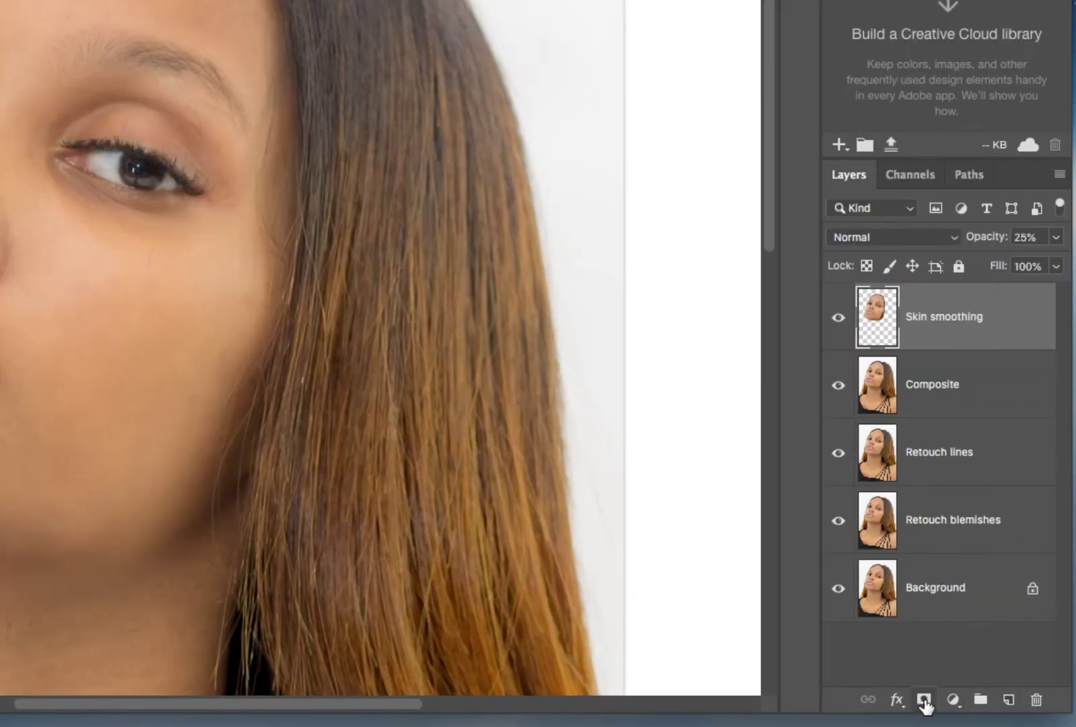
Add a layer mask to the Skin smoothing layer
click(924, 701)
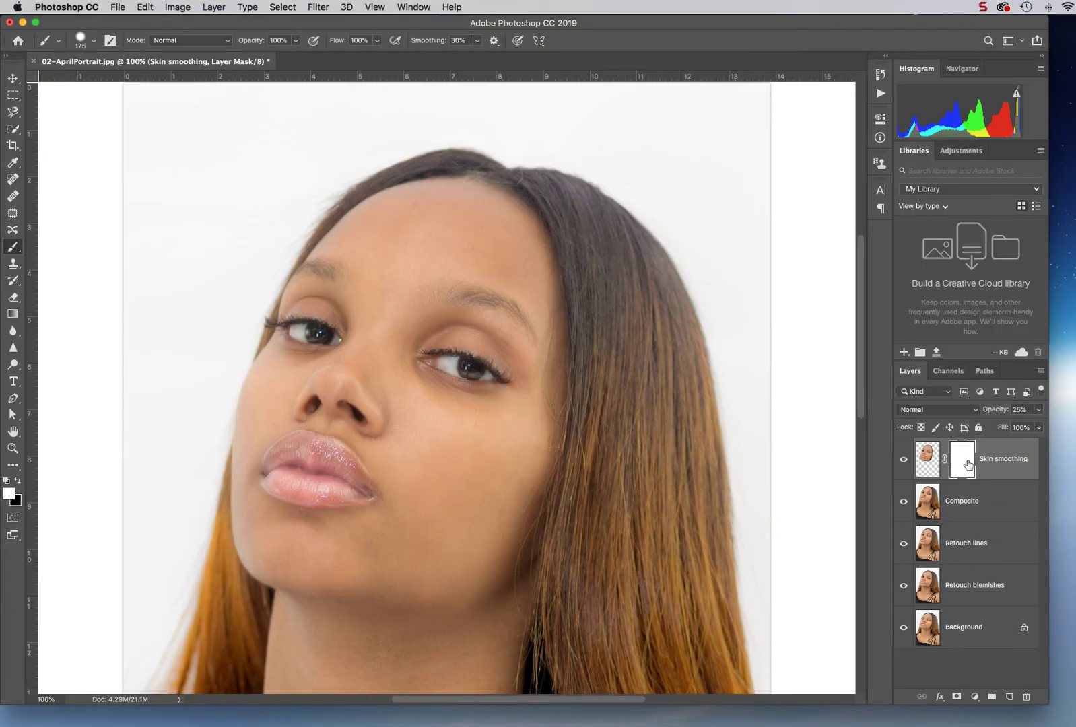
Paint black over both eyes on the Skin smoothing layer mask using a much smaller brush
click(17, 481)
key(bracketleft)
key(bracketleft)
key(bracketleft)
key(bracketleft)
key(bracketleft)
key(bracketleft)
key(bracketleft)
key(bracketleft)
key(bracketleft)
key(bracketleft)
key(bracketleft)
mouse_move(441, 351)
mouse_down()
mouse_move(503, 378)
mouse_move(423, 358)
mouse_move(495, 376)
mouse_move(439, 362)
mouse_move(493, 377)
mouse_up()
mouse_move(329, 331)
mouse_down()
mouse_move(283, 330)
mouse_move(337, 339)
mouse_move(314, 325)
mouse_up()
Mask the nostrils out of the Skin smoothing layer by painting black with a smaller brush
key(bracketleft)
key(bracketleft)
key(bracketleft)
drag(346, 404, 354, 407)
Enlarge the brush and paint black over the lips on the Skin smoothing layer mask
key(bracketright)
key(bracketright)
key(bracketright)
key(bracketright)
key(bracketright)
key(bracketright)
mouse_move(318, 445)
mouse_down()
mouse_move(289, 446)
mouse_move(275, 482)
mouse_move(358, 491)
mouse_move(327, 448)
mouse_move(279, 466)
mouse_move(374, 472)
mouse_up()
Paint both eyebrows black on the Skin smoothing layer mask with a slightly smaller brush
key(bracketleft)
key(bracketleft)
mouse_move(454, 294)
mouse_down()
mouse_move(509, 309)
mouse_move(530, 335)
mouse_move(507, 307)
mouse_move(461, 295)
mouse_move(487, 298)
mouse_up()
mouse_move(327, 272)
mouse_down()
mouse_move(307, 270)
mouse_move(327, 277)
mouse_up()
Switch to Quick Mask mode and paint over the lips with a 30-pixel brush
key(bracketleft)
click(12, 518)
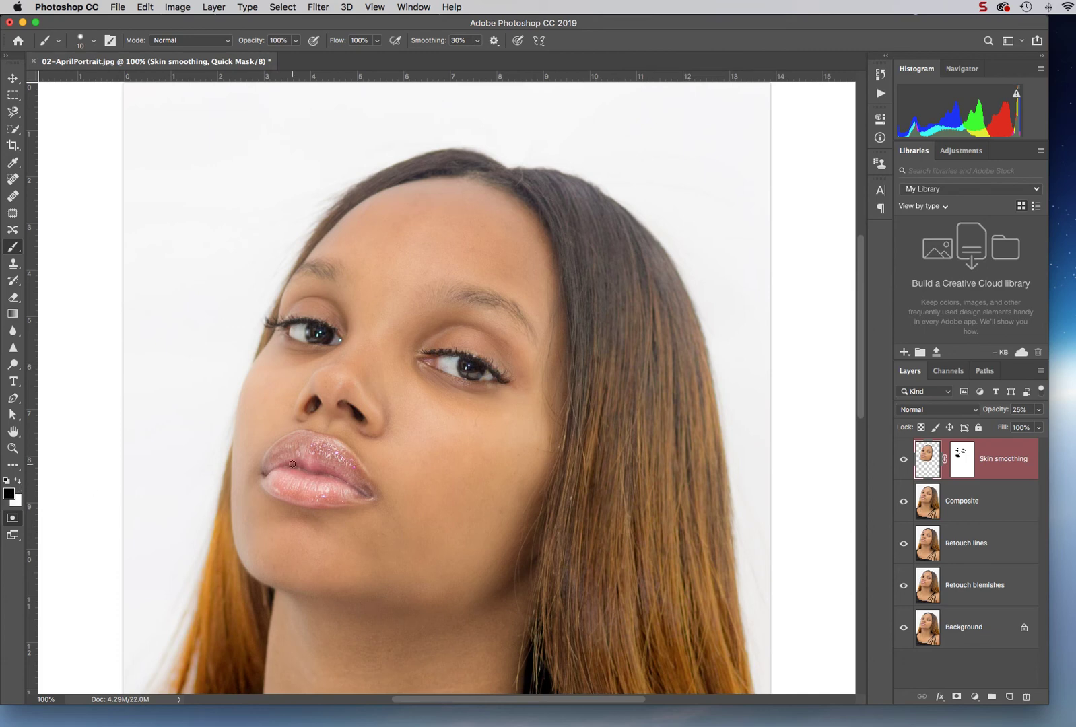
key(bracketright)
key(bracketright)
click(280, 453)
mouse_move(279, 454)
mouse_down()
mouse_move(331, 446)
mouse_move(362, 495)
mouse_move(280, 484)
mouse_move(269, 471)
mouse_move(298, 455)
mouse_move(316, 455)
mouse_move(284, 473)
mouse_move(336, 484)
mouse_move(326, 466)
mouse_move(306, 470)
mouse_move(328, 459)
mouse_move(316, 459)
mouse_move(335, 470)
mouse_up()
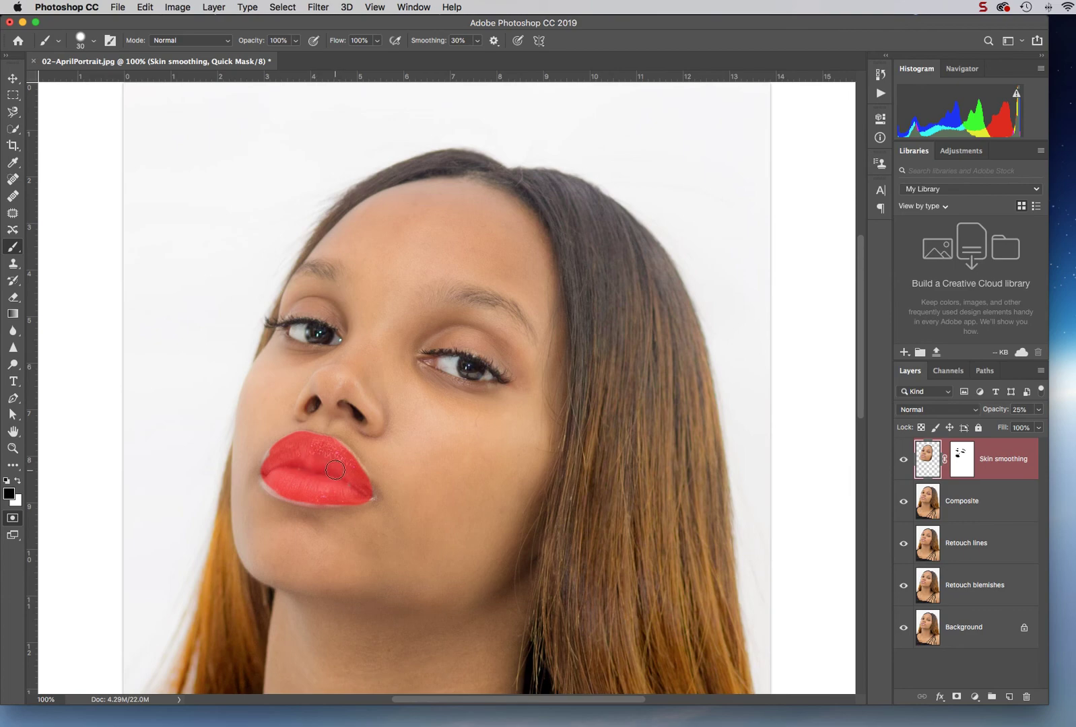
Fill in the outer edges and corners of the lips in the quick mask with a 15-pixel brush
key(super+equal)
key(super+equal)
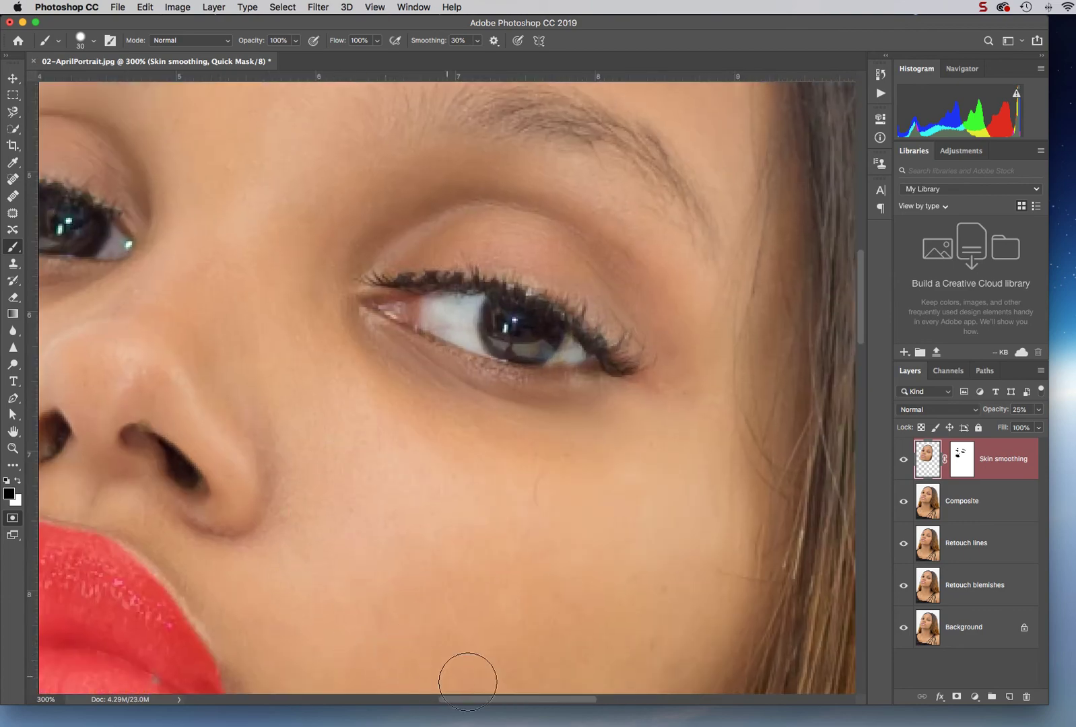
scroll(437, 627, left, 10)
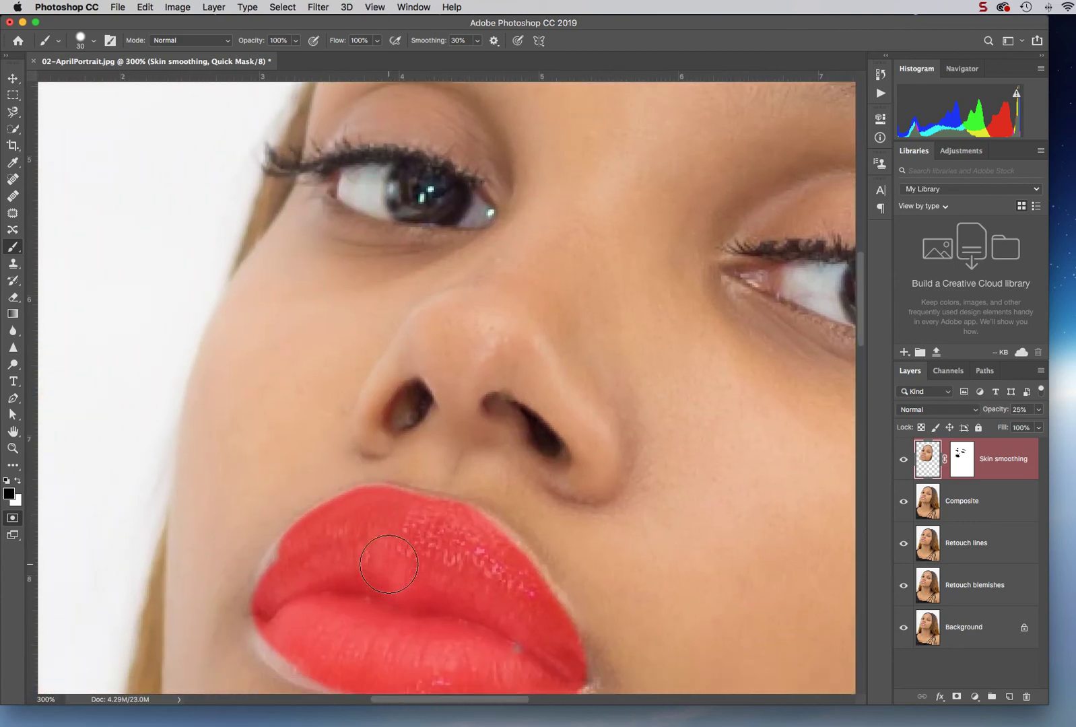
scroll(388, 564, down, 2)
key(bracketleft)
key(bracketleft)
key(bracketleft)
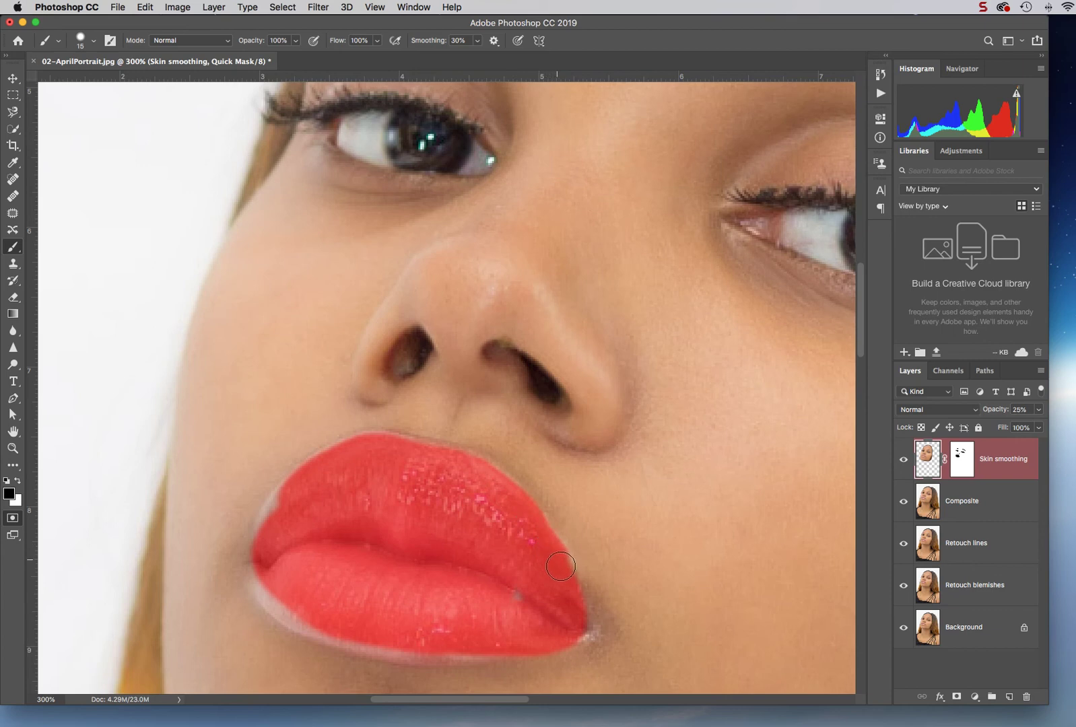
mouse_move(561, 567)
mouse_down()
mouse_move(546, 601)
mouse_move(517, 598)
mouse_move(554, 608)
mouse_move(573, 592)
mouse_move(584, 632)
mouse_up()
mouse_move(268, 495)
mouse_down()
mouse_move(291, 501)
mouse_move(266, 554)
mouse_move(266, 584)
mouse_move(280, 604)
mouse_move(371, 641)
mouse_move(509, 643)
mouse_up()
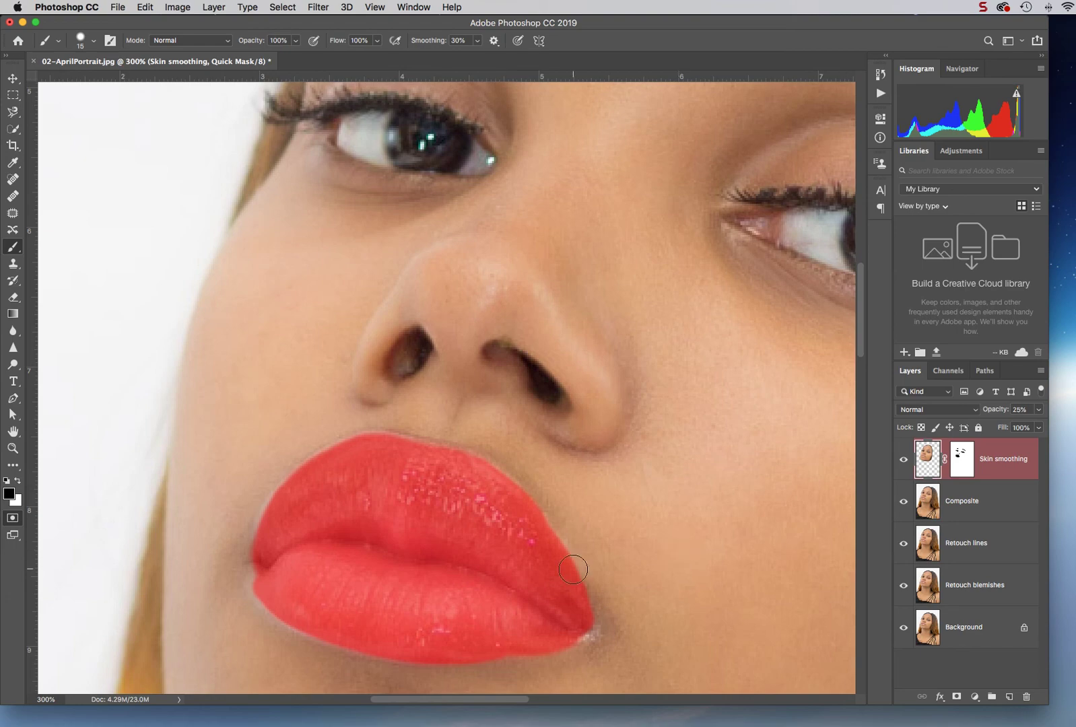
Leave Quick Mask mode to turn the painted lip area into a selection
key(super+minus)
key(super+minus)
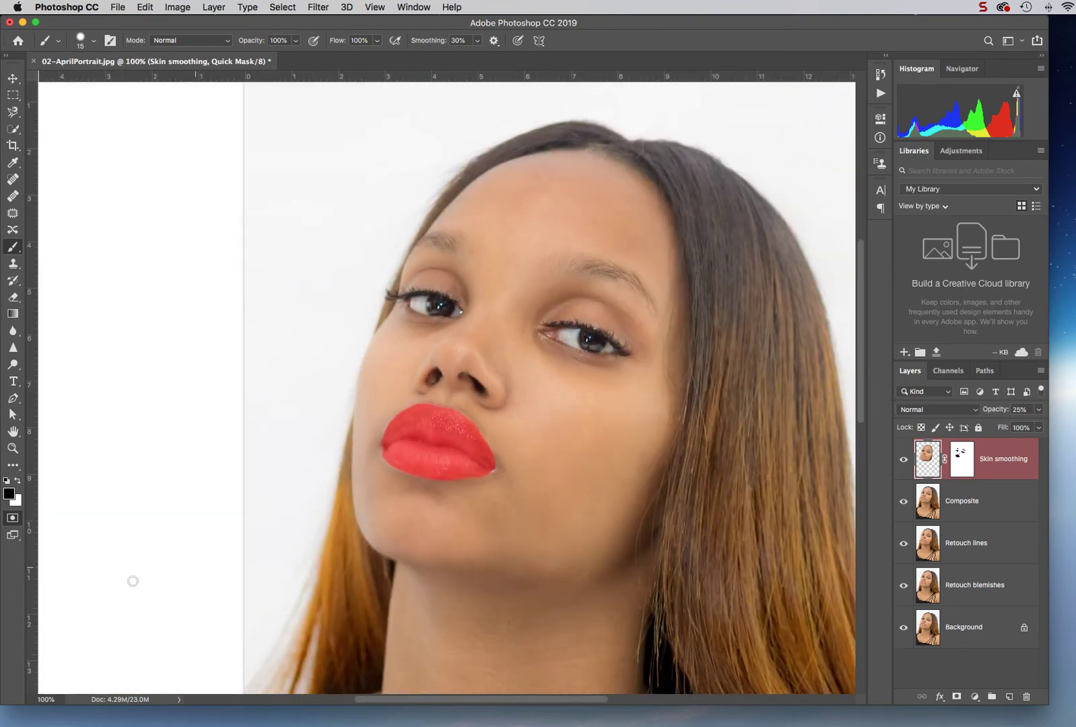
click(14, 519)
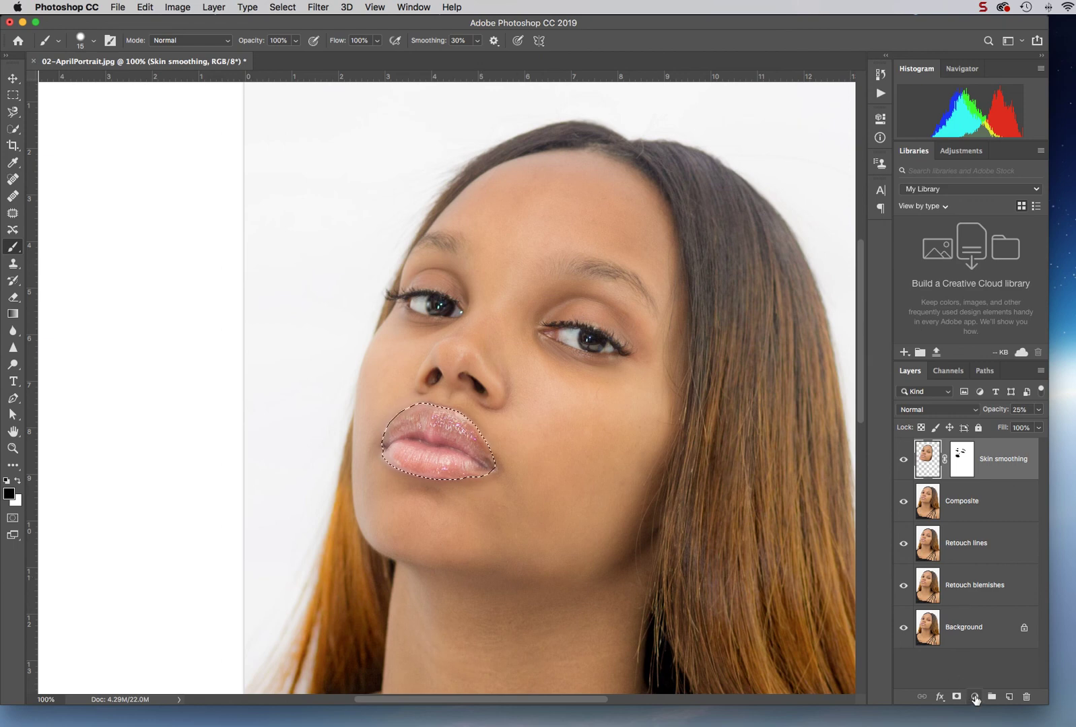
Add a Curves adjustment layer limited to the lip selection and set its blend mode to Color
click(975, 697)
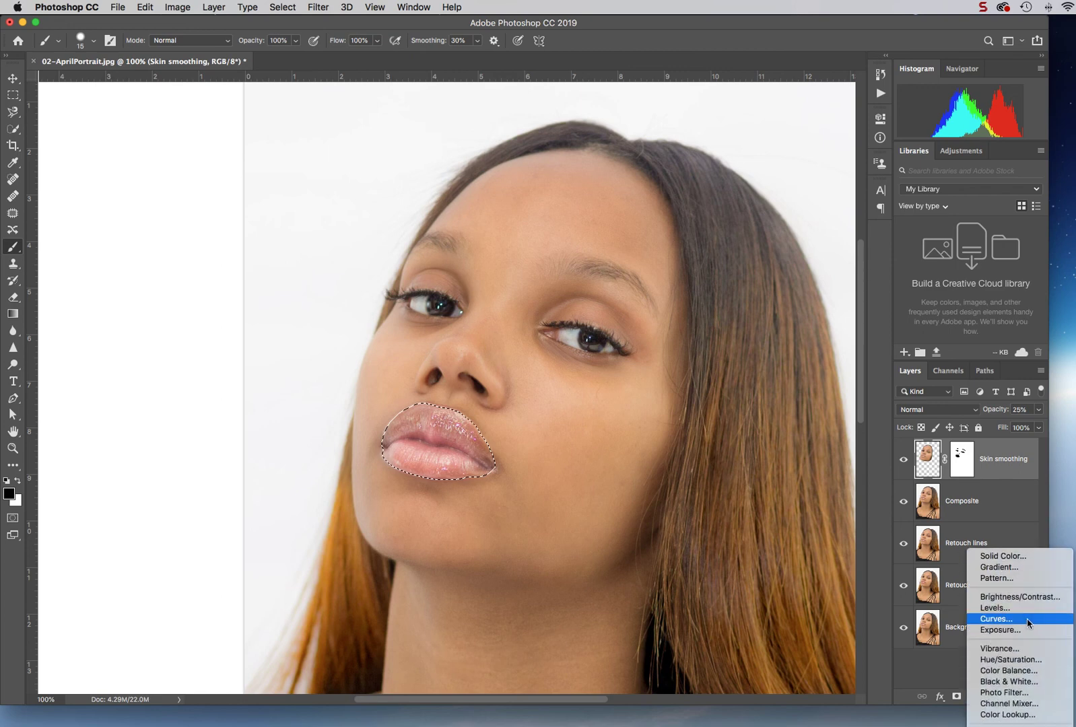
click(1028, 619)
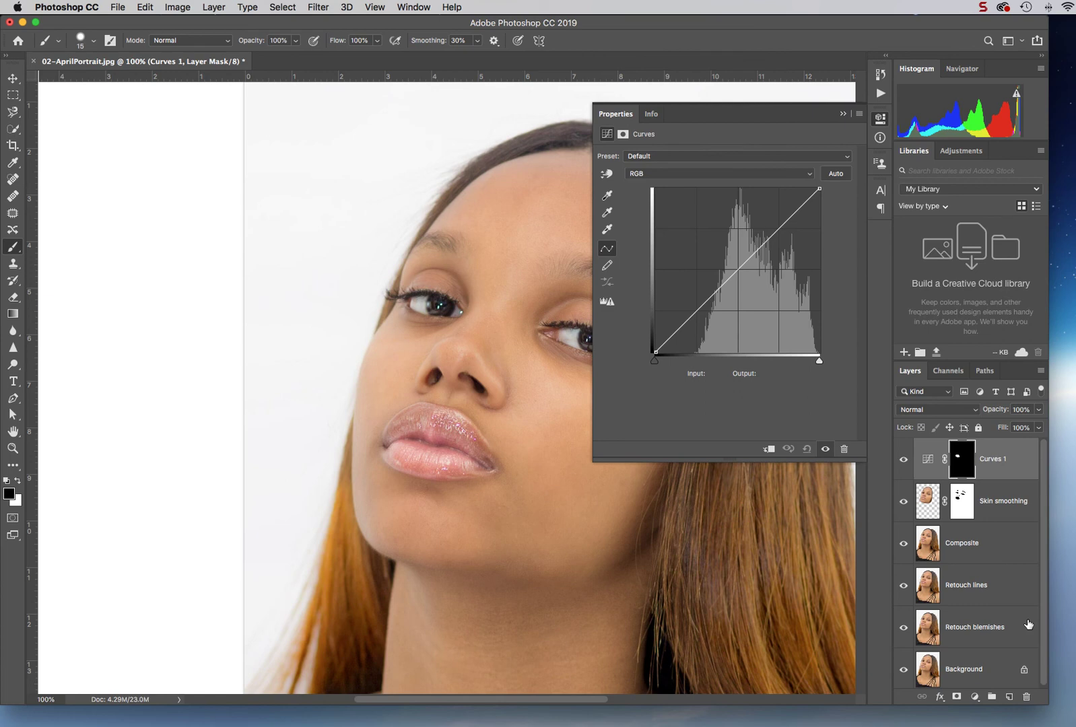
click(944, 409)
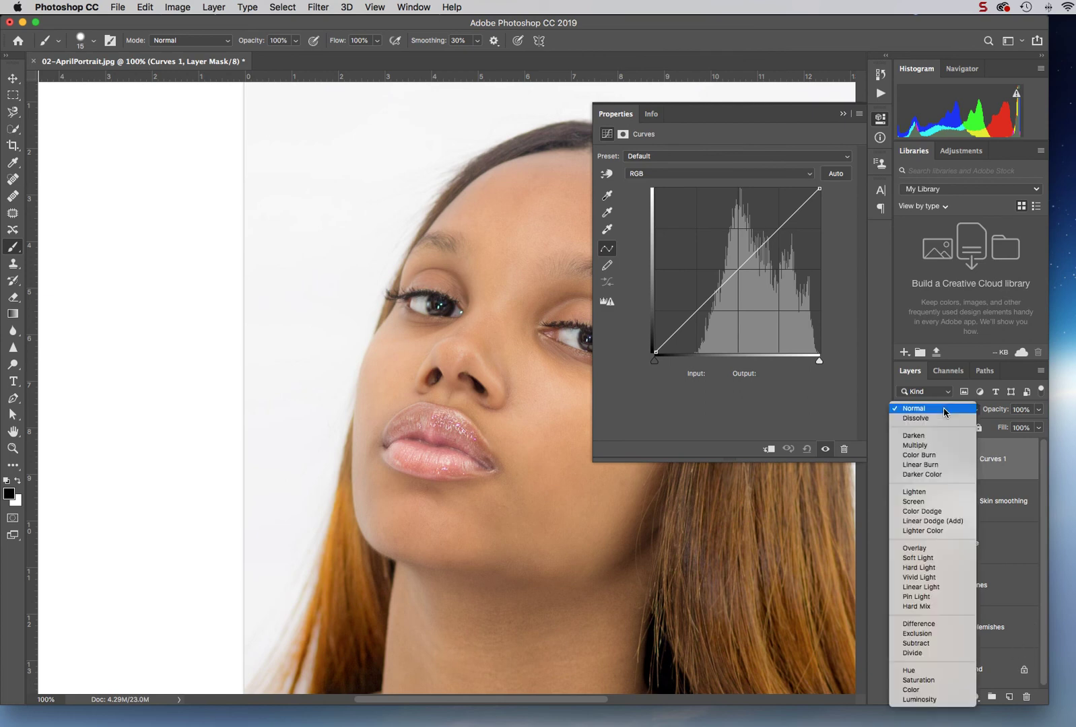
click(940, 691)
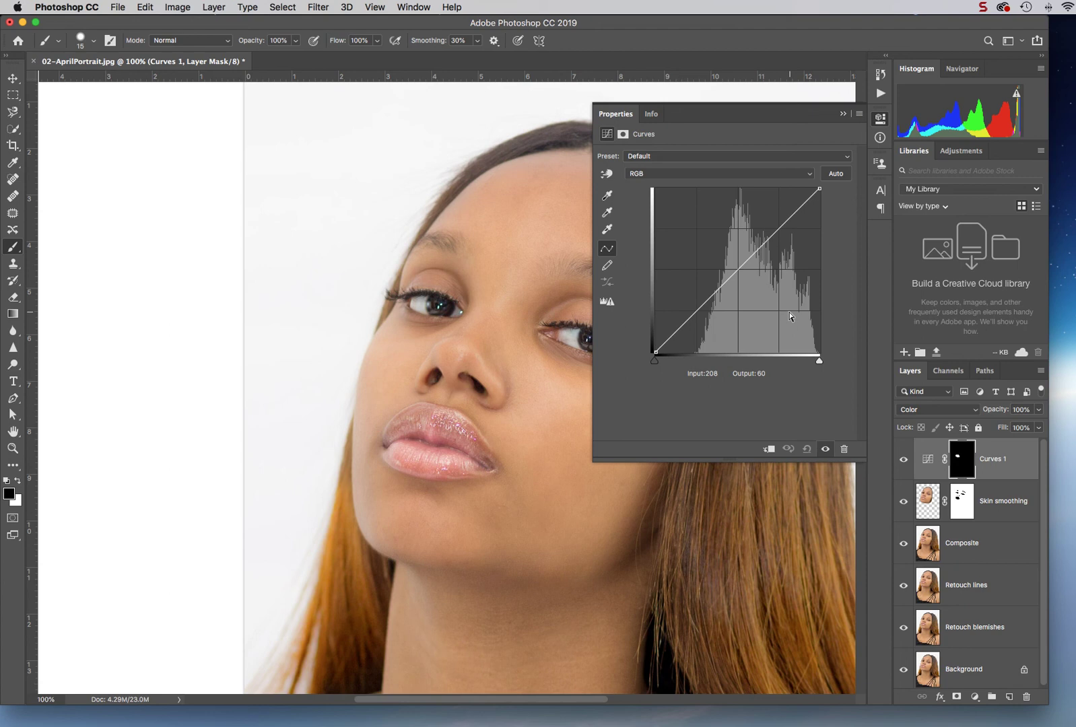
Try raising the midtones of the Red curve to redden the lips
click(743, 174)
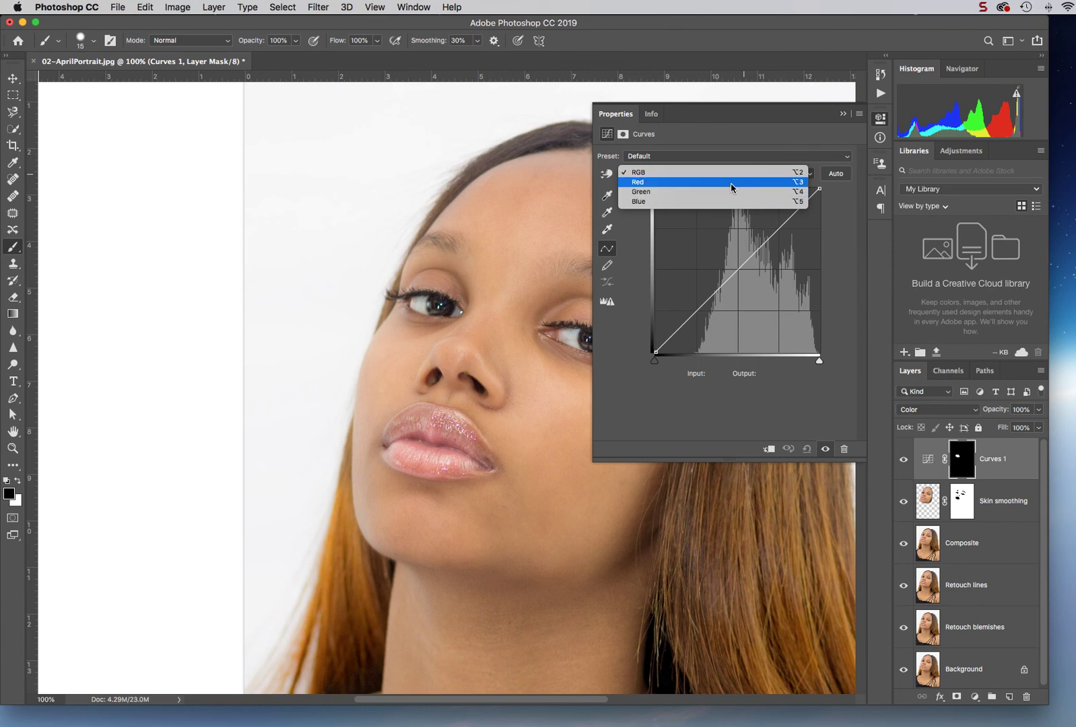
click(731, 183)
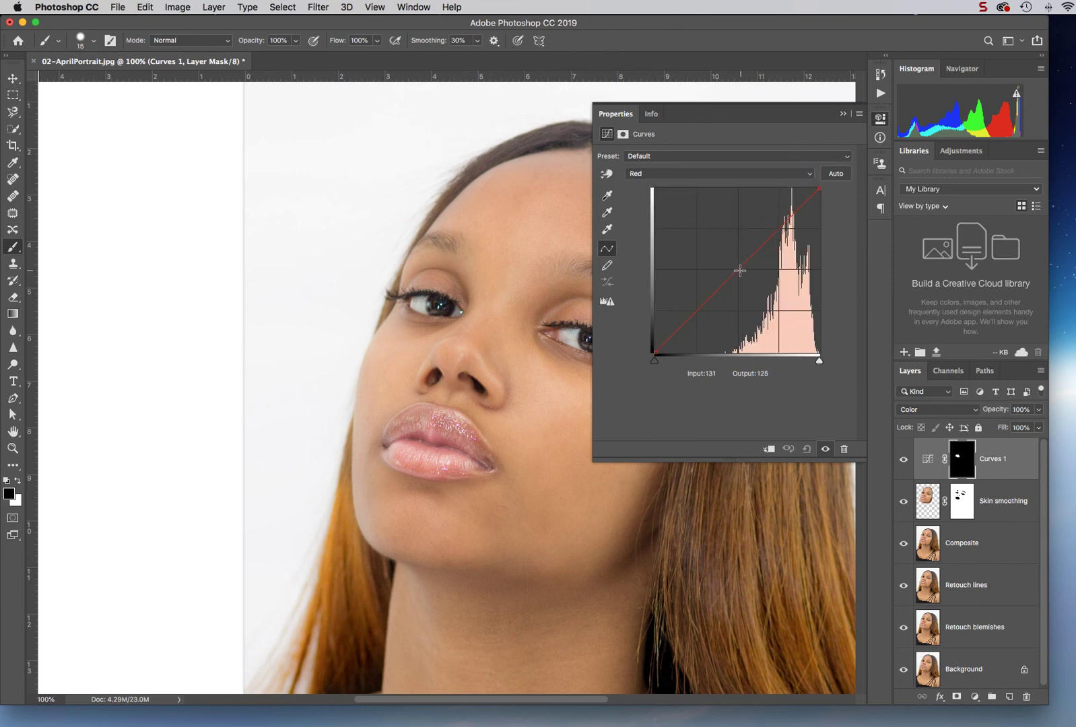
drag(735, 273, 729, 256)
Try raising the Blue curve to output 144 at input 112, remove that point and return to the Red channel
click(782, 173)
click(745, 192)
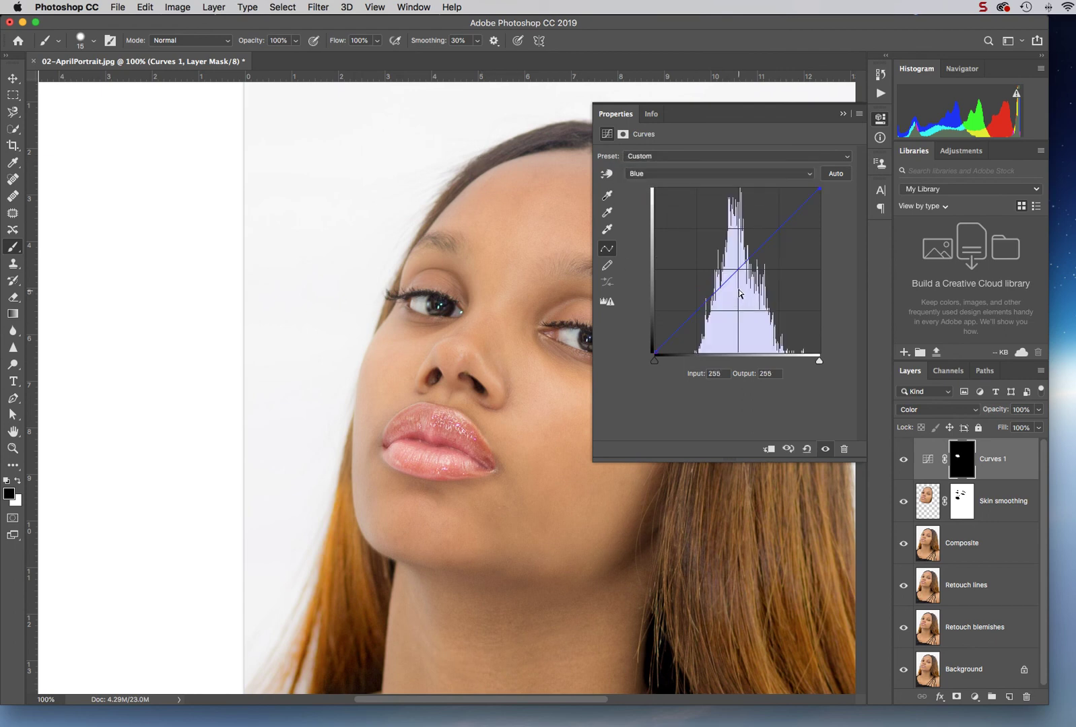
drag(727, 279, 727, 259)
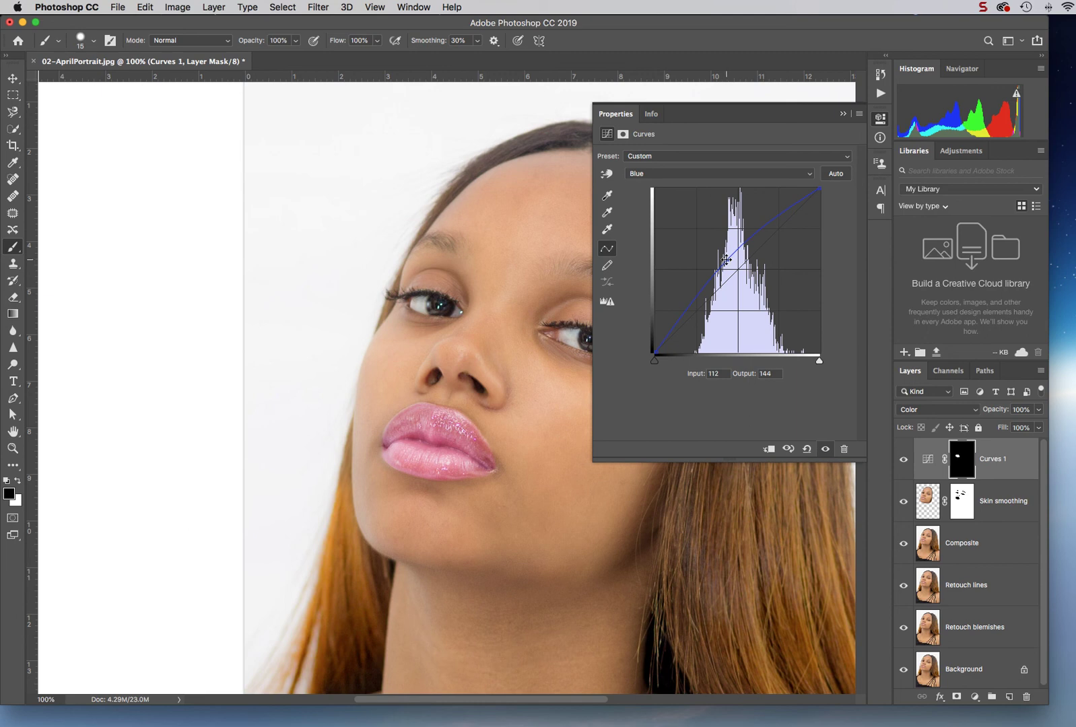
key(Delete)
click(676, 173)
click(676, 159)
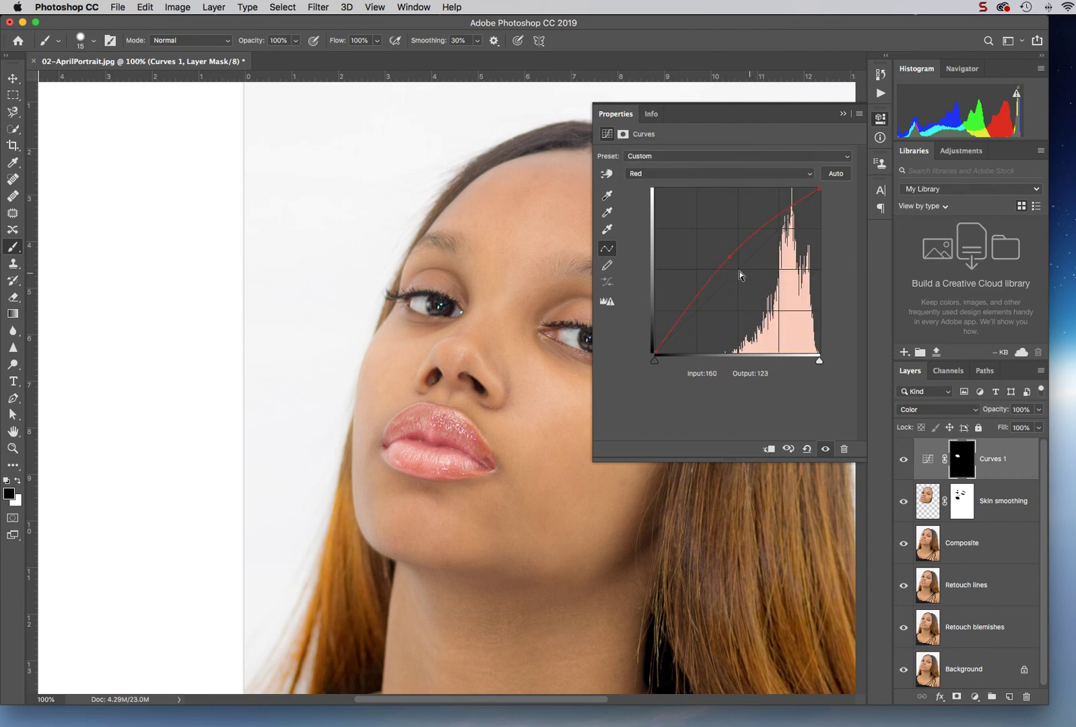
Lower the Green curve to output 106 at input 135 to tint the lips pink, and close the curve settings
click(717, 176)
click(717, 186)
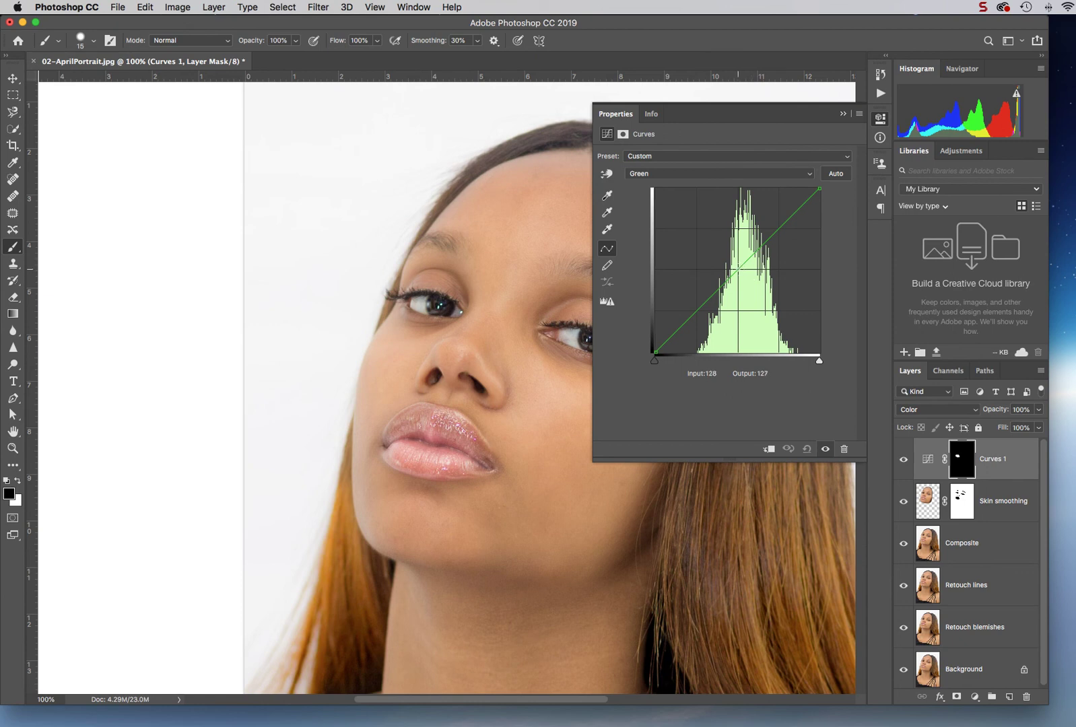
drag(738, 270, 741, 284)
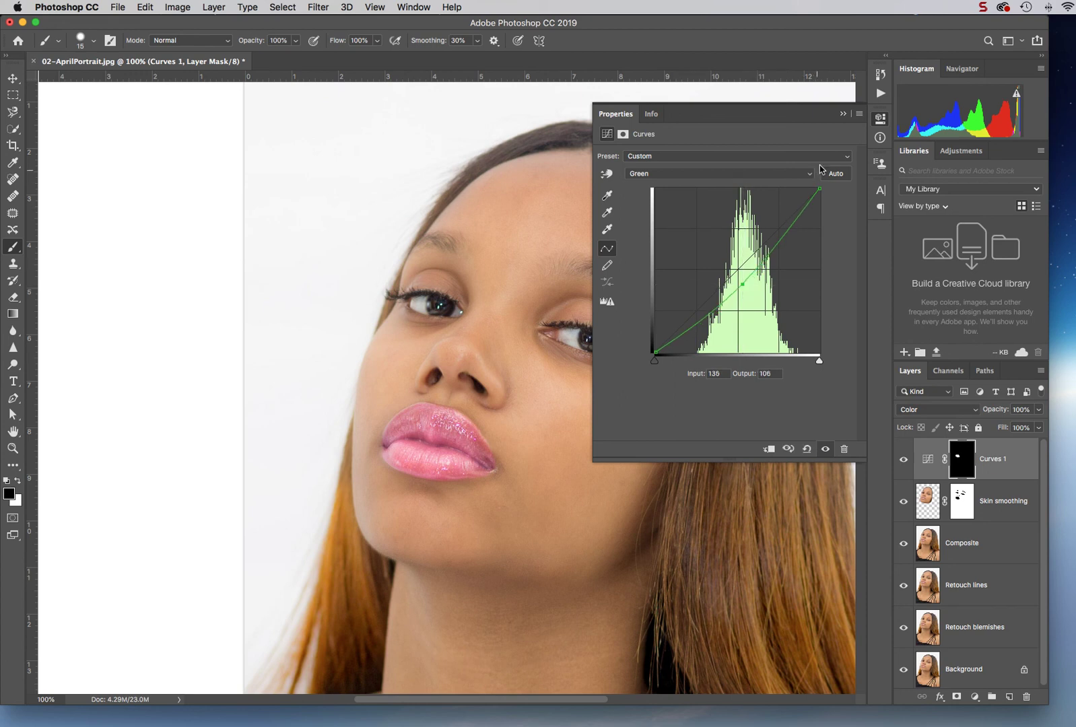
click(843, 113)
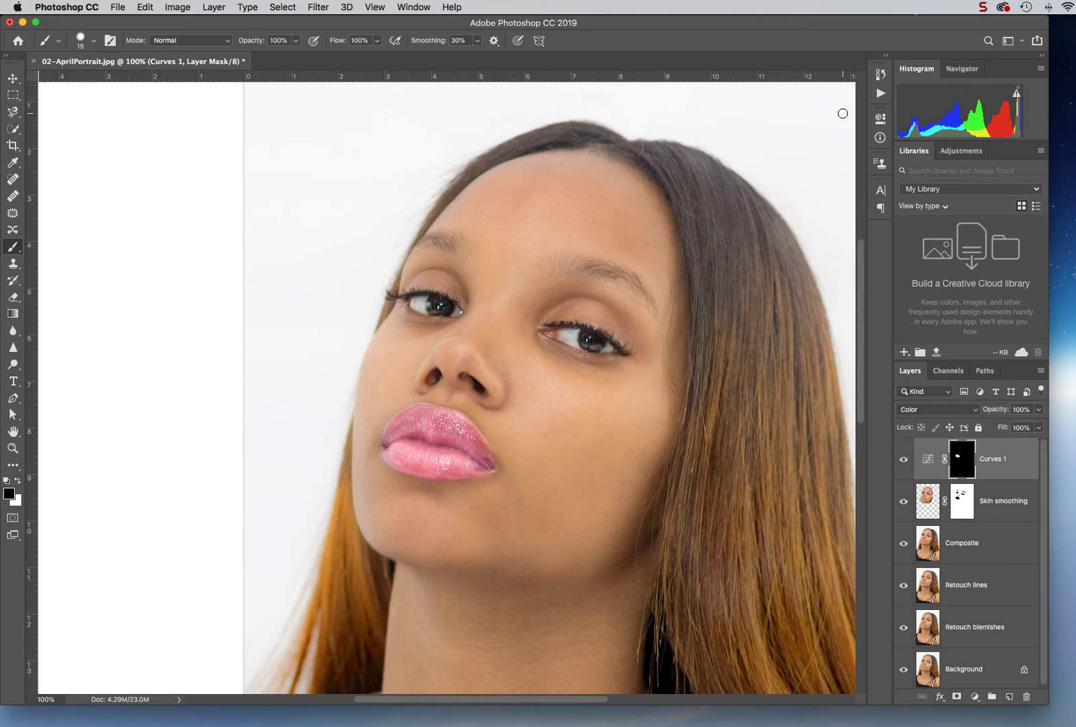